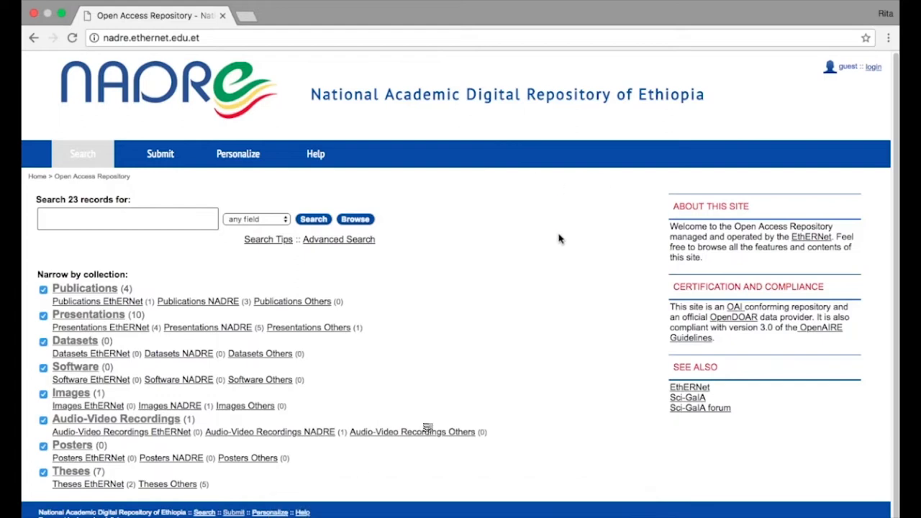
Sign in through GrIDP's IDPOPEN provider with the saved username and the account password
{"action": "left_click", "coordinate": [875, 69]}
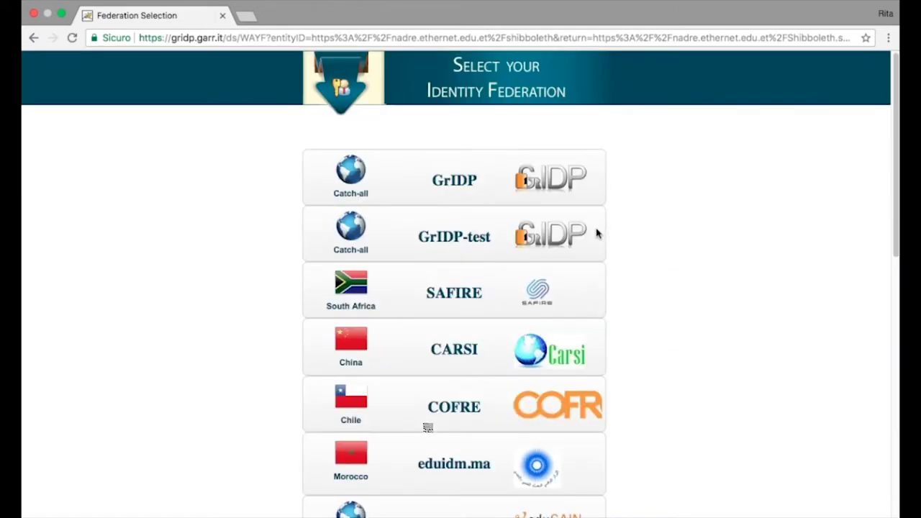
{"action": "left_click", "coordinate": [505, 169]}
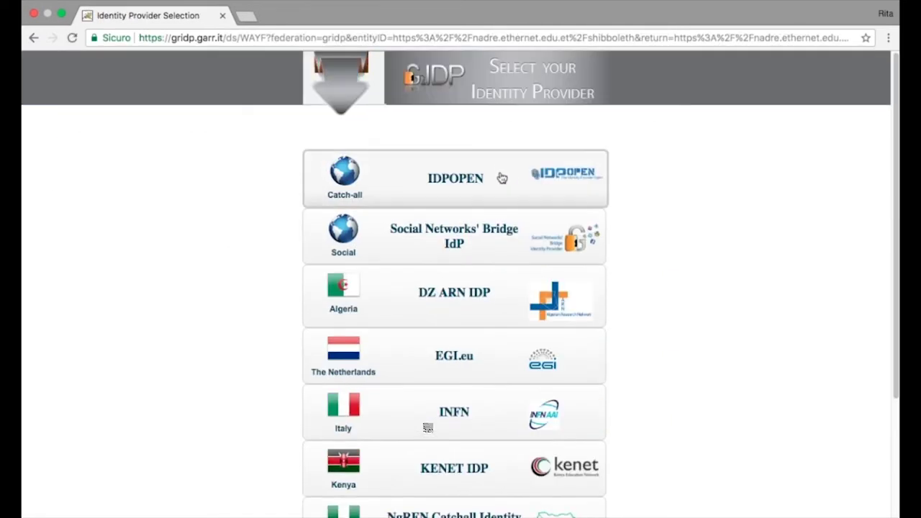
{"action": "left_click", "coordinate": [459, 179]}
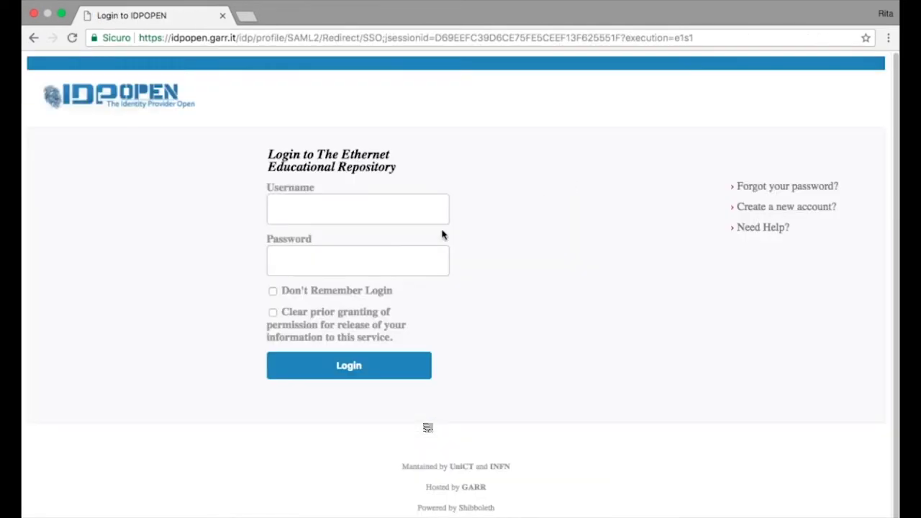
{"action": "left_click", "coordinate": [388, 216]}
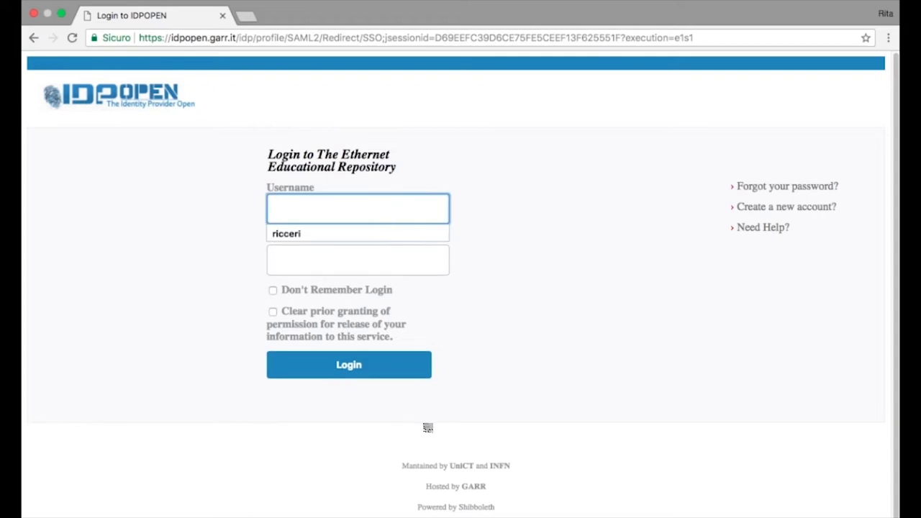
{"action": "key", "text": "Down"}
{"action": "key", "text": "Tab"}
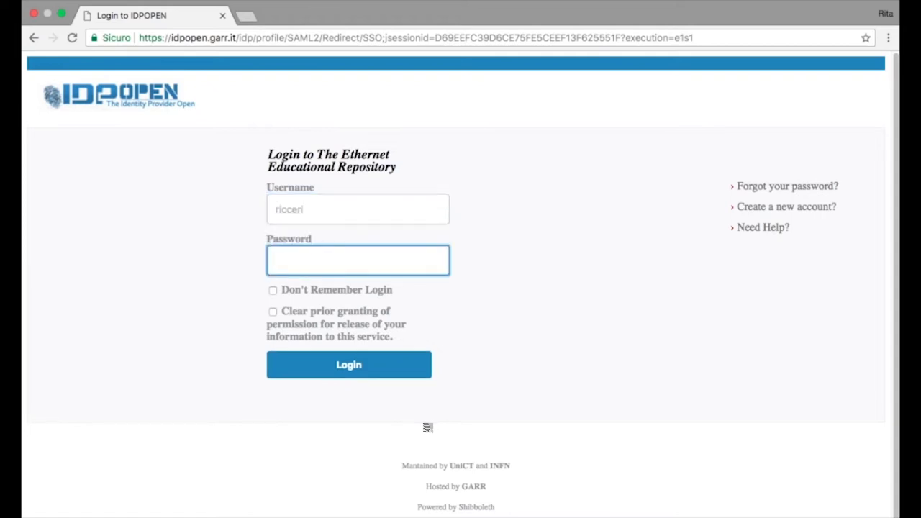
{"action": "type", "text": "•••••••••"}
{"action": "left_click", "coordinate": [369, 365]}
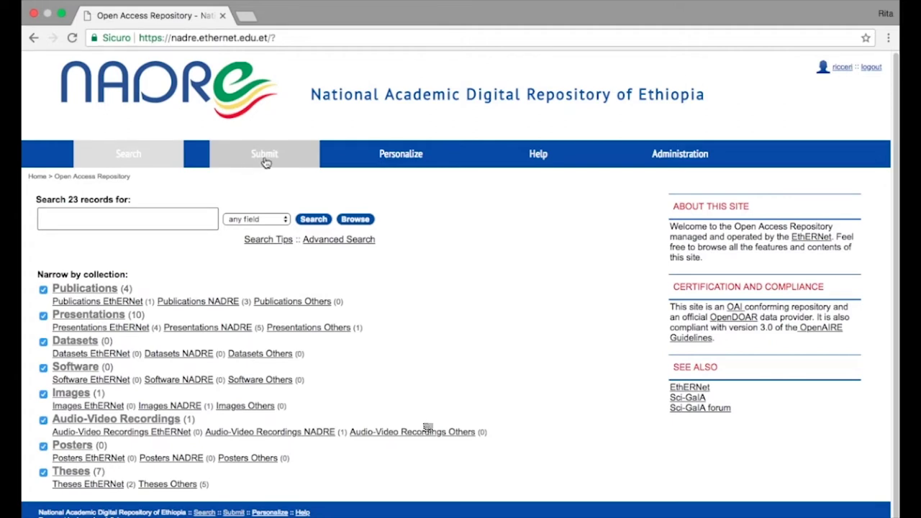
Start a new Publications EthERNet record under Presentations, Publications, Software and look over the empty form
{"action": "left_click", "coordinate": [265, 161]}
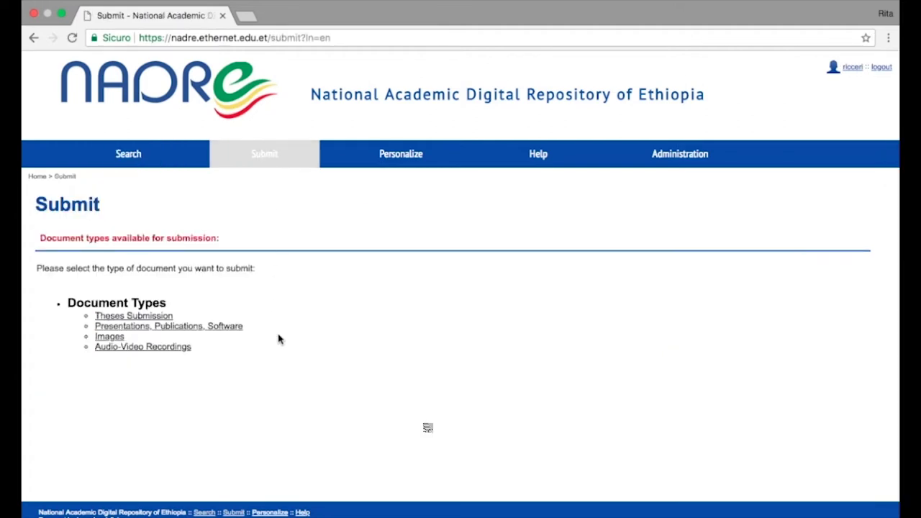
{"action": "left_click", "coordinate": [229, 328]}
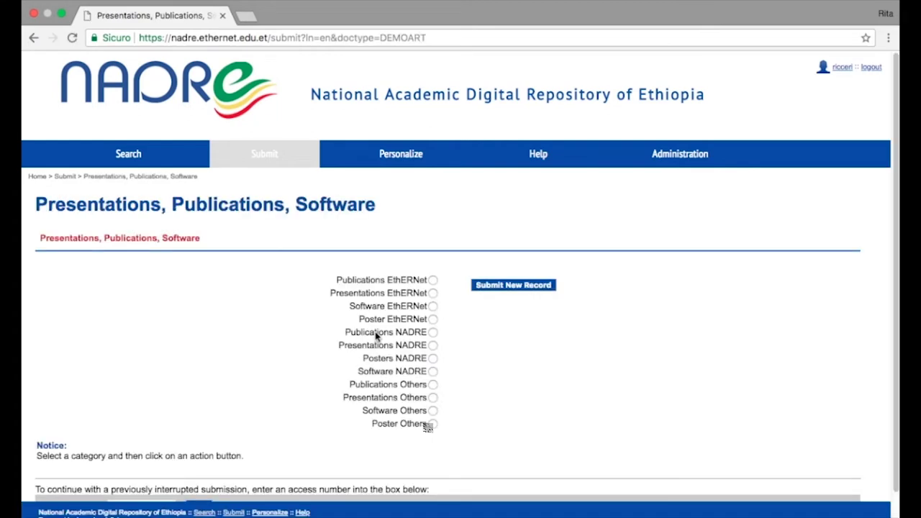
{"action": "left_click", "coordinate": [432, 282]}
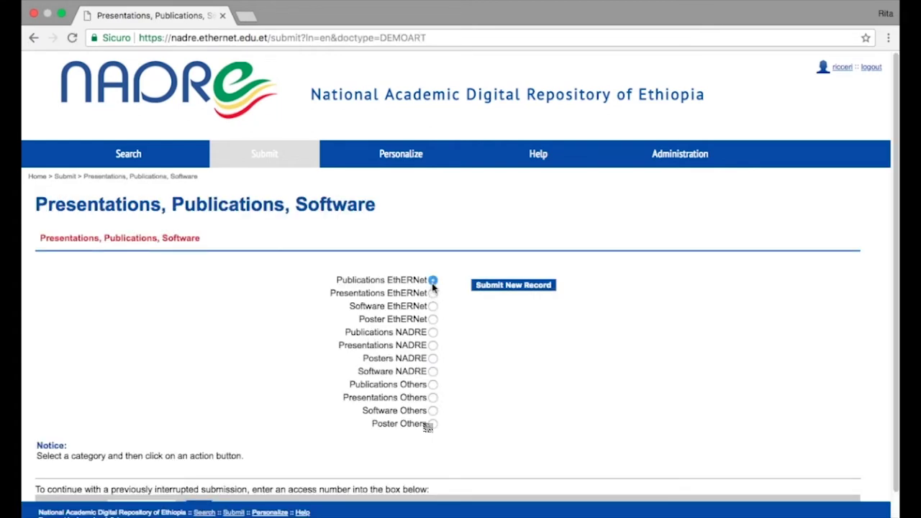
{"action": "left_click", "coordinate": [529, 288]}
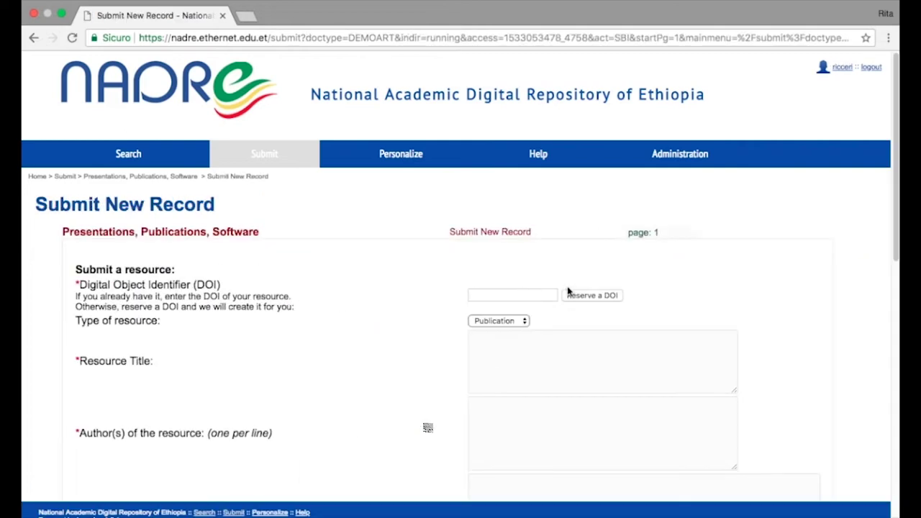
{"action": "scroll", "coordinate": [783, 324], "scroll_direction": "down", "scroll_amount": 9}
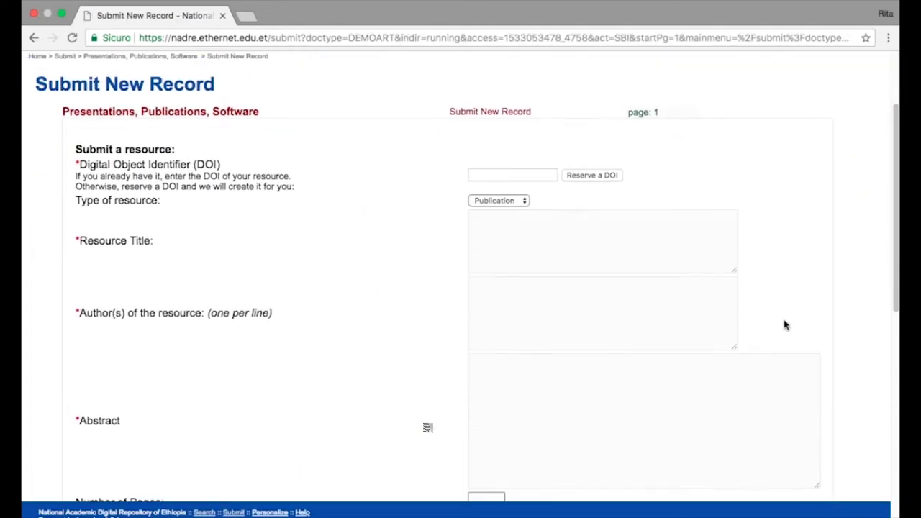
{"action": "scroll", "coordinate": [784, 324], "scroll_direction": "down", "scroll_amount": 5}
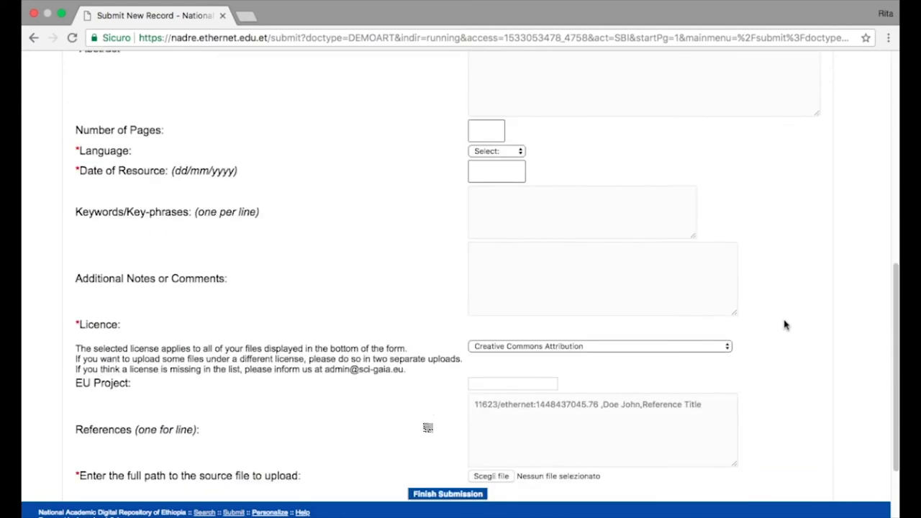
{"action": "scroll", "coordinate": [784, 324], "scroll_direction": "down", "scroll_amount": 5}
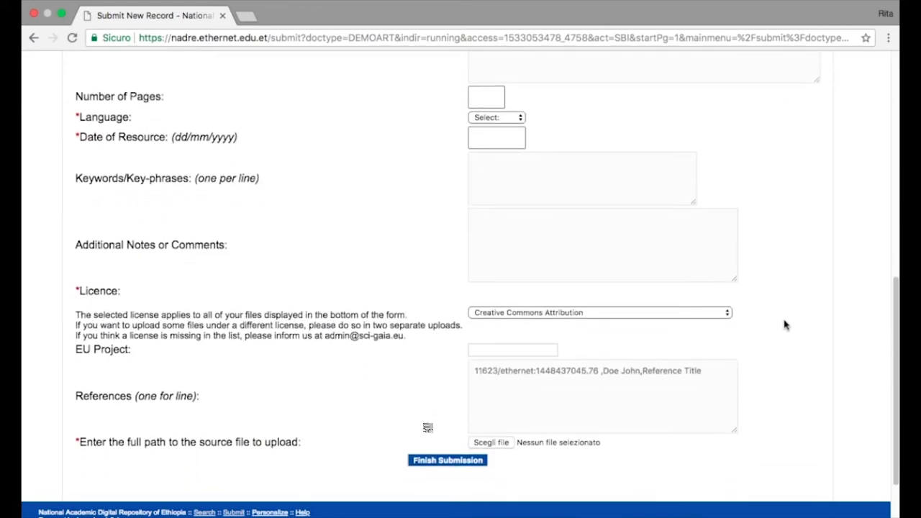
{"action": "scroll", "coordinate": [784, 324], "scroll_direction": "up", "scroll_amount": 20}
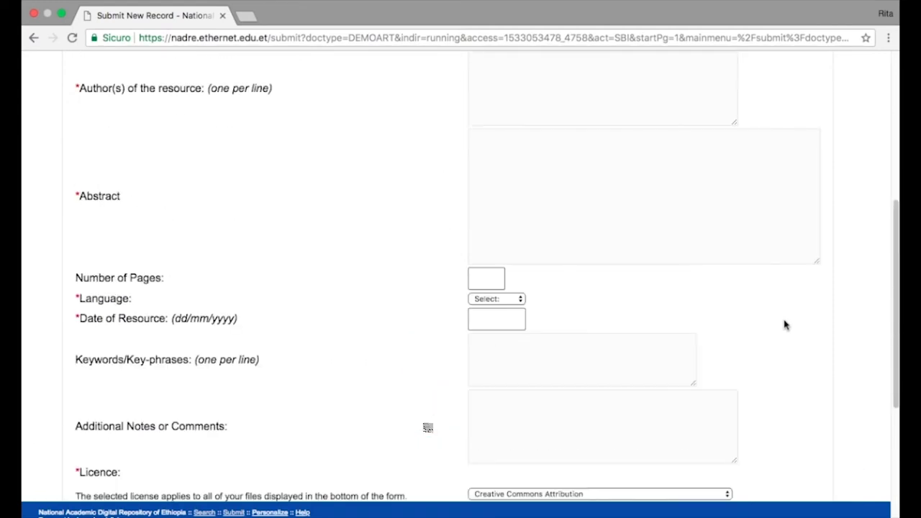
{"action": "scroll", "coordinate": [785, 325], "scroll_direction": "up", "scroll_amount": 3}
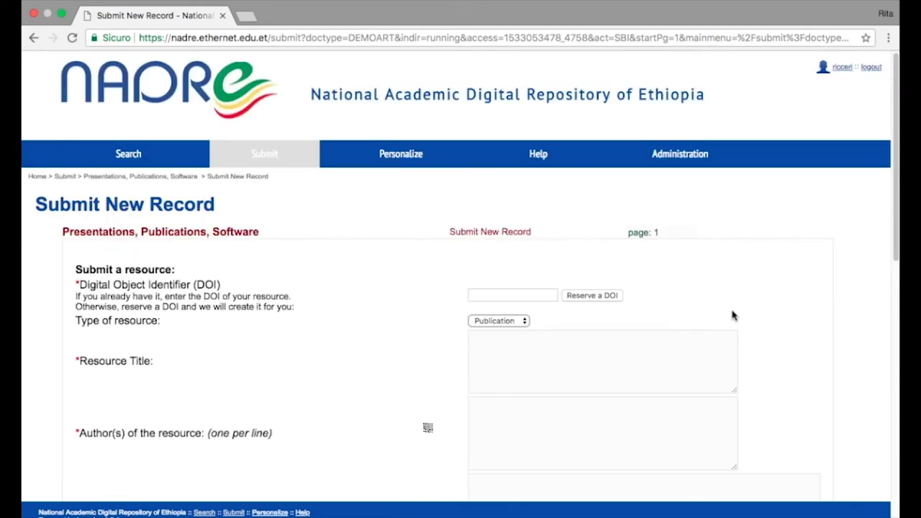
Reserve a DOI and enter the resource title 'Title'
{"action": "left_click", "coordinate": [606, 282]}
{"action": "left_click", "coordinate": [569, 341]}
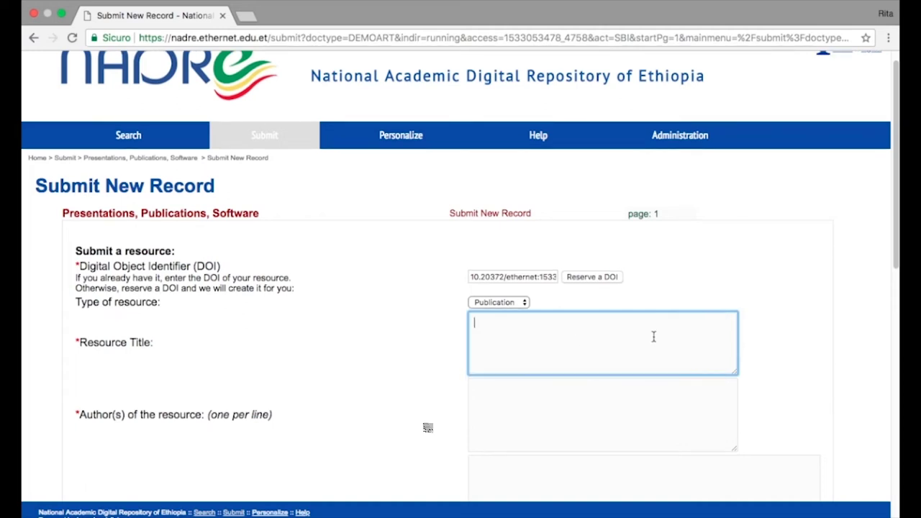
{"action": "type", "text": "Title:"}
Add the author's name and the abstract 'Abstract'
{"action": "scroll", "coordinate": [686, 329], "scroll_direction": "down", "scroll_amount": 3}
{"action": "left_click", "coordinate": [576, 333]}
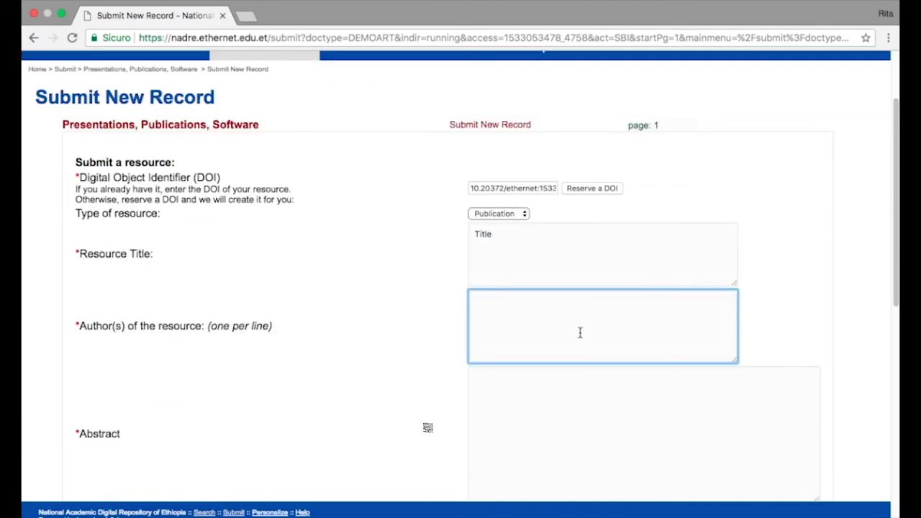
{"action": "scroll", "coordinate": [579, 333], "scroll_direction": "down", "scroll_amount": 4}
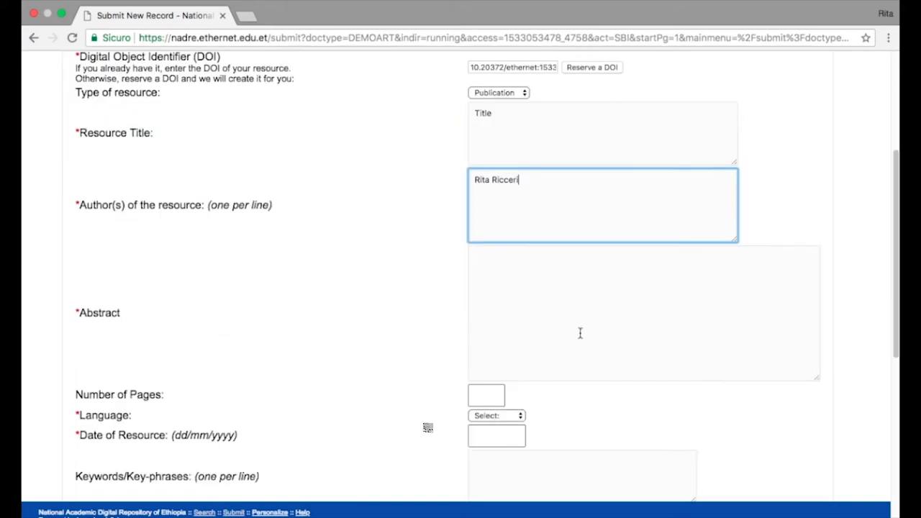
{"action": "left_click", "coordinate": [528, 314]}
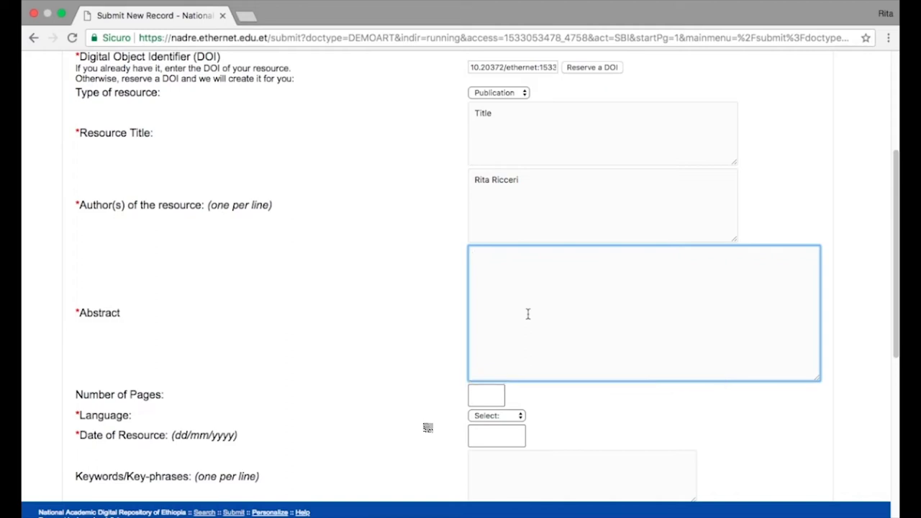
{"action": "type", "text": "Abstract ."}
{"action": "key", "text": "BackSpace"}
{"action": "key", "text": "BackSpace"}
{"action": "scroll", "coordinate": [532, 315], "scroll_direction": "down", "scroll_amount": 1}
Set number of pages to 1, language to English and date to 31/07/2018
{"action": "left_click", "coordinate": [488, 378]}
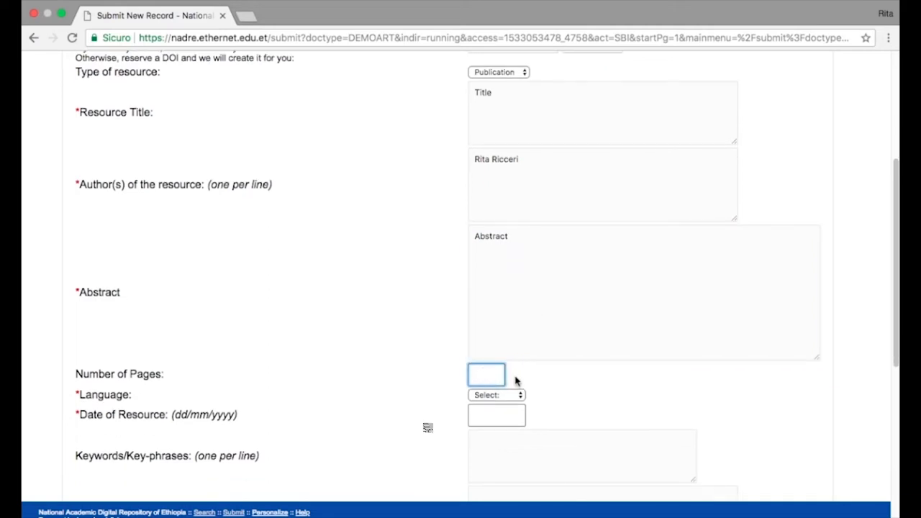
{"action": "type", "text": "1"}
{"action": "scroll", "coordinate": [596, 383], "scroll_direction": "down", "scroll_amount": 1}
{"action": "left_click", "coordinate": [519, 374]}
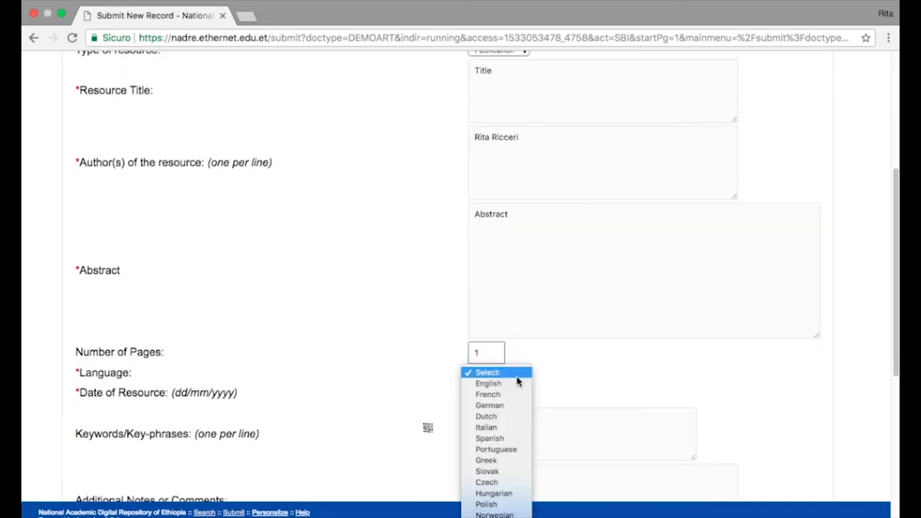
{"action": "left_click", "coordinate": [518, 384]}
{"action": "scroll", "coordinate": [586, 383], "scroll_direction": "down", "scroll_amount": 1}
{"action": "left_click", "coordinate": [515, 373]}
{"action": "type", "text": "31"}
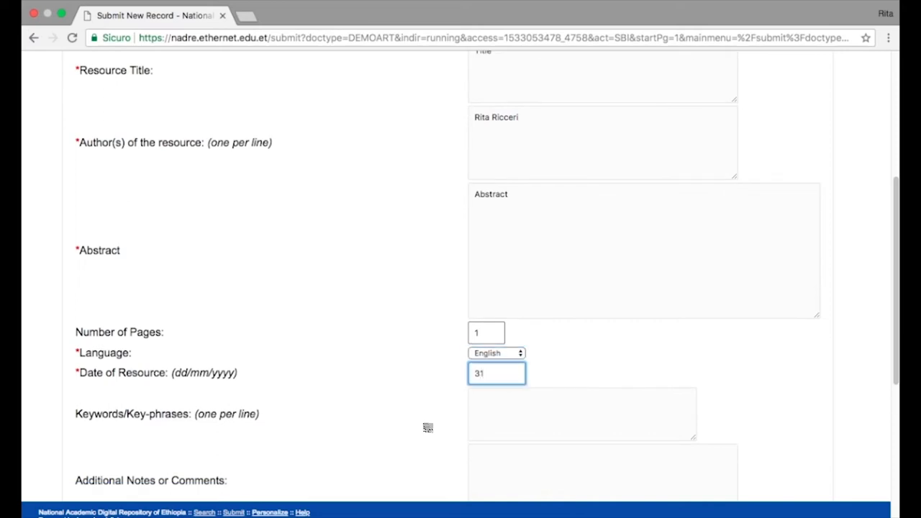
{"action": "type", "text": "/07/2018"}
Enter the keywords science, italy, data and nadre, one per line
{"action": "left_click", "coordinate": [565, 397]}
{"action": "scroll", "coordinate": [614, 371], "scroll_direction": "down", "scroll_amount": 2}
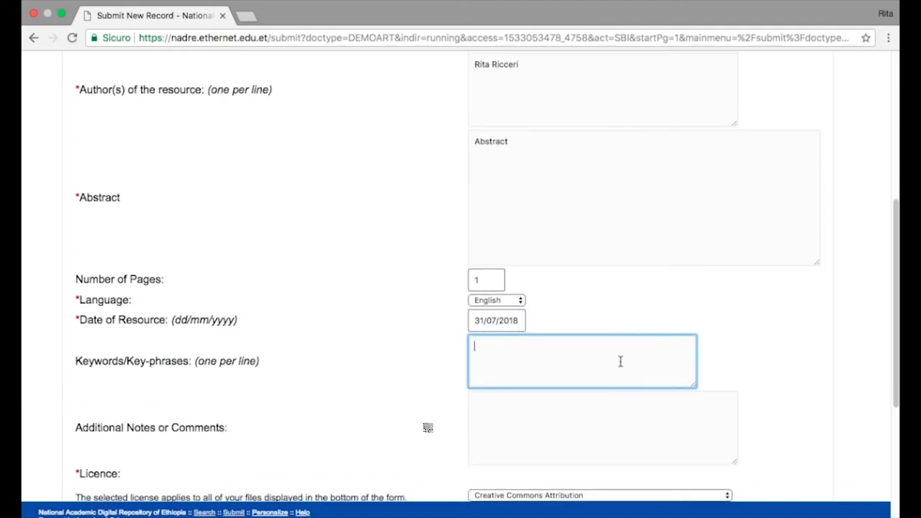
{"action": "type", "text": "ti"}
{"action": "key", "text": "BackSpace"}
{"action": "key", "text": "BackSpace"}
{"action": "type", "text": "science"}
{"action": "key", "text": "Return"}
{"action": "type", "text": "italy"}
{"action": "type", "text": "data"}
{"action": "key", "text": "BackSpace"}
{"action": "type", "text": "ta"}
{"action": "key", "text": "Return"}
{"action": "type", "text": "nadre"}
{"action": "scroll", "coordinate": [733, 360], "scroll_direction": "down", "scroll_amount": 3}
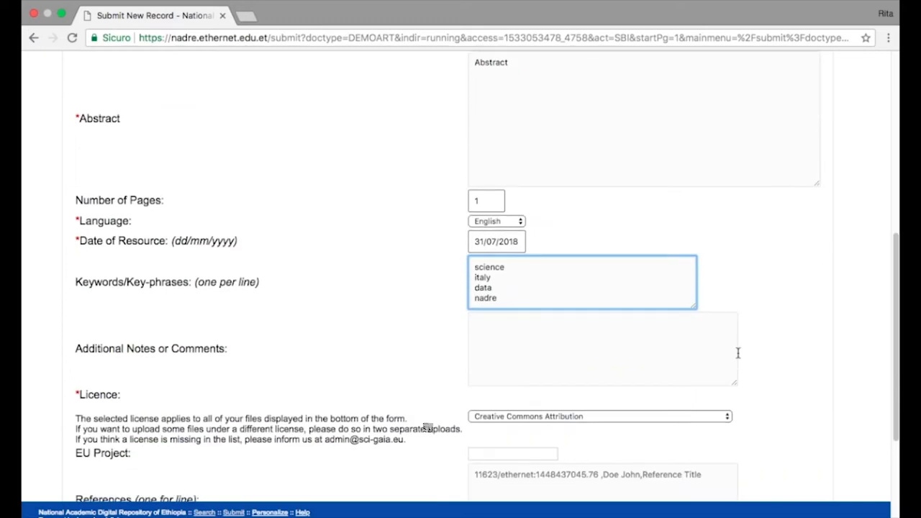
Set the licence to Creative Commons Attribution and begin choosing the source file
{"action": "left_click", "coordinate": [663, 392]}
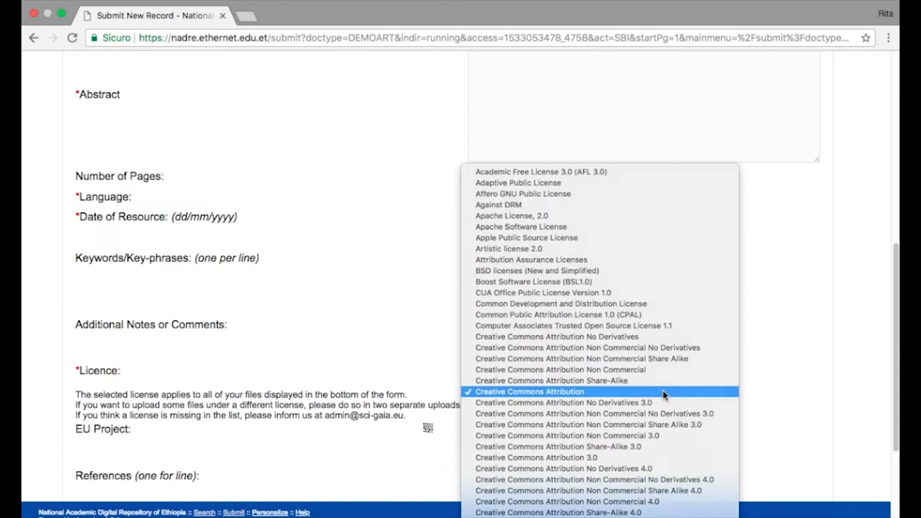
{"action": "left_click", "coordinate": [662, 392]}
{"action": "scroll", "coordinate": [662, 391], "scroll_direction": "down", "scroll_amount": 3}
{"action": "scroll", "coordinate": [663, 391], "scroll_direction": "down", "scroll_amount": 1}
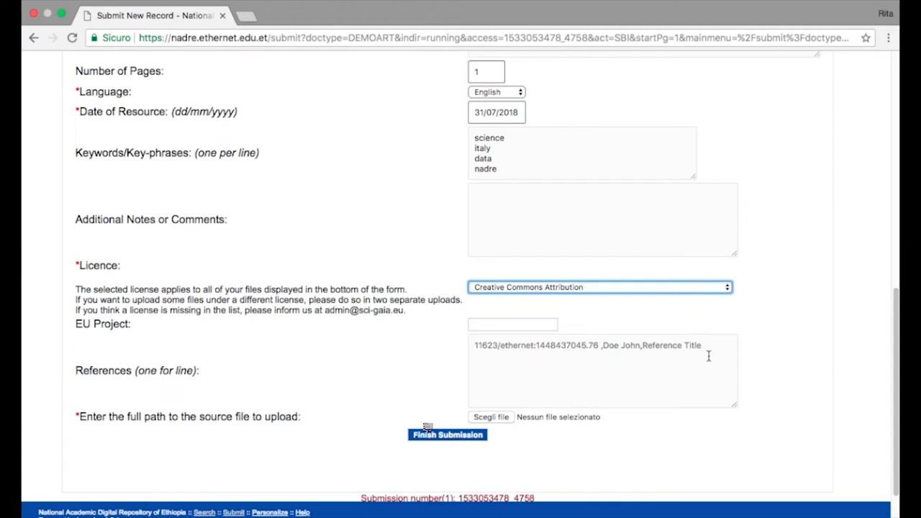
{"action": "scroll", "coordinate": [668, 440], "scroll_direction": "down", "scroll_amount": 1}
{"action": "left_click", "coordinate": [508, 407]}
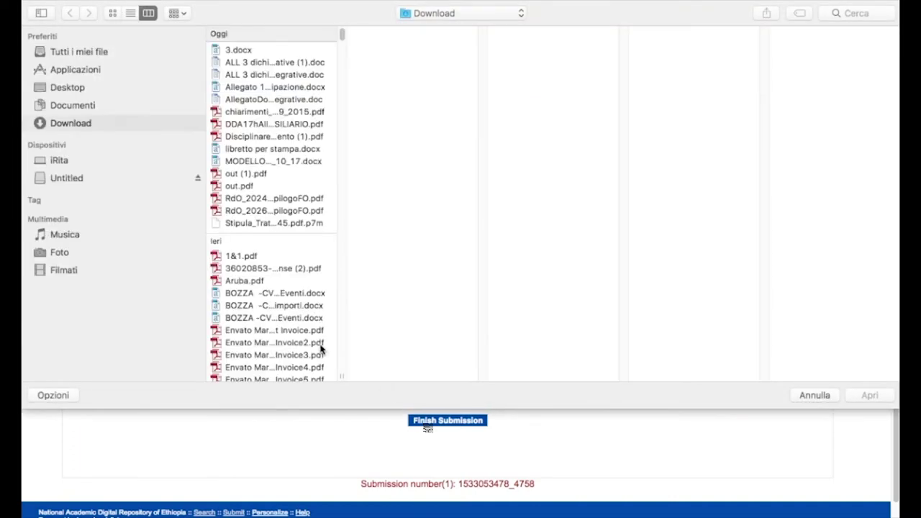
Choose test-upload.pdf from the Desktop as the source file
{"action": "left_click", "coordinate": [118, 87]}
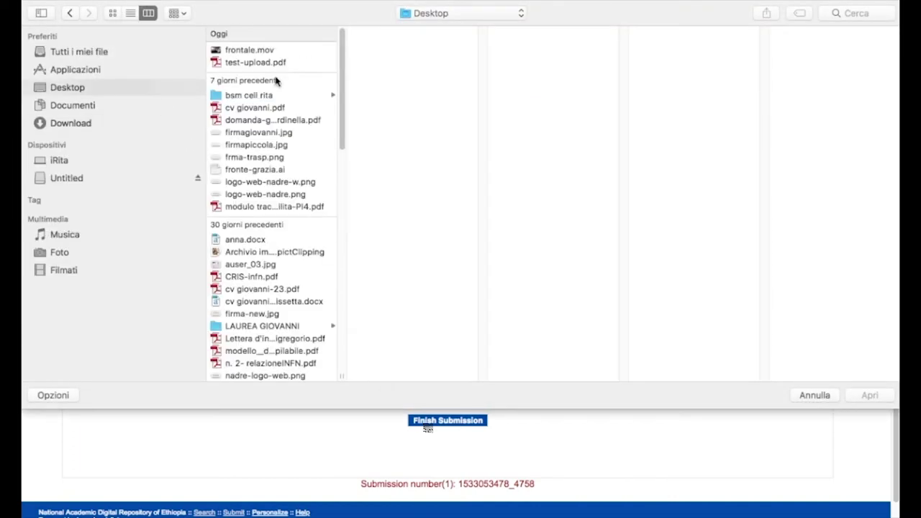
{"action": "left_click", "coordinate": [285, 65]}
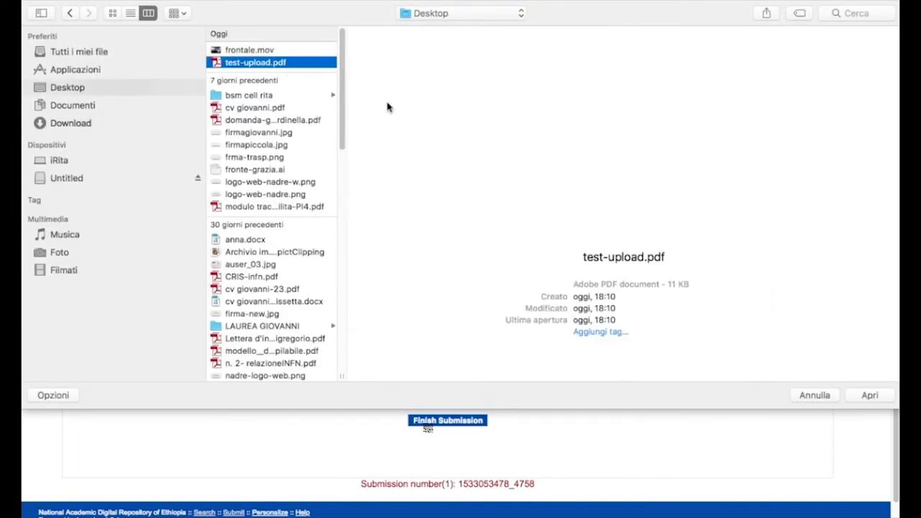
{"action": "left_click", "coordinate": [879, 397]}
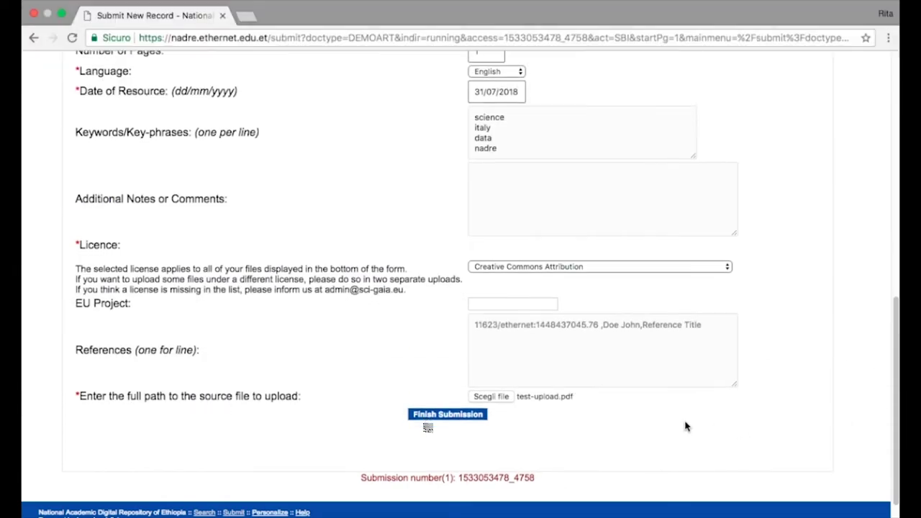
Finish the submission as PUBLICATIONSETHERNET-2018-004 and return to the document types list
{"action": "left_click", "coordinate": [454, 418]}
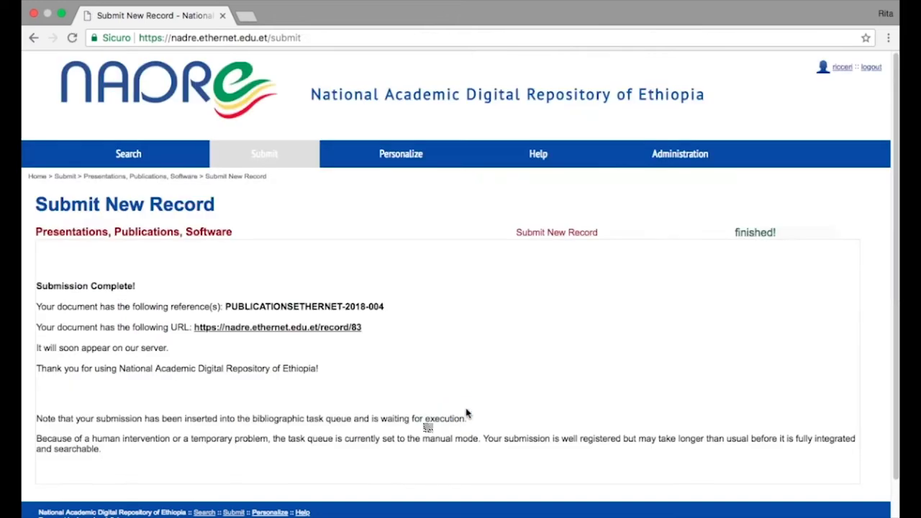
{"action": "scroll", "coordinate": [656, 393], "scroll_direction": "down", "scroll_amount": 1}
{"action": "scroll", "coordinate": [656, 393], "scroll_direction": "down", "scroll_amount": 2}
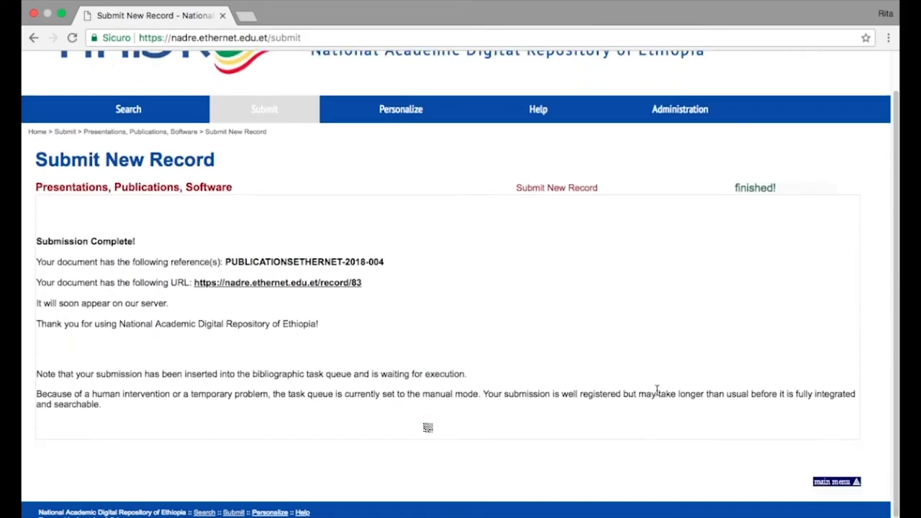
{"action": "scroll", "coordinate": [655, 392], "scroll_direction": "up", "scroll_amount": 3}
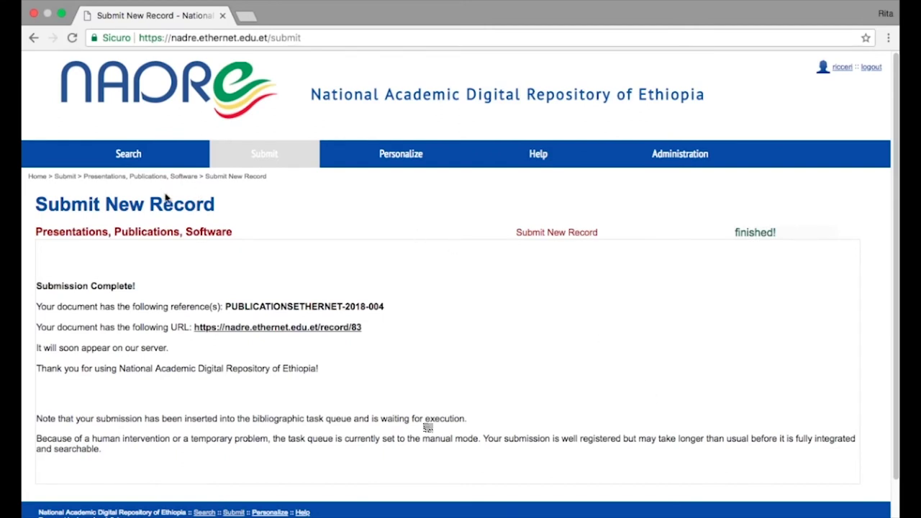
{"action": "left_click", "coordinate": [264, 157]}
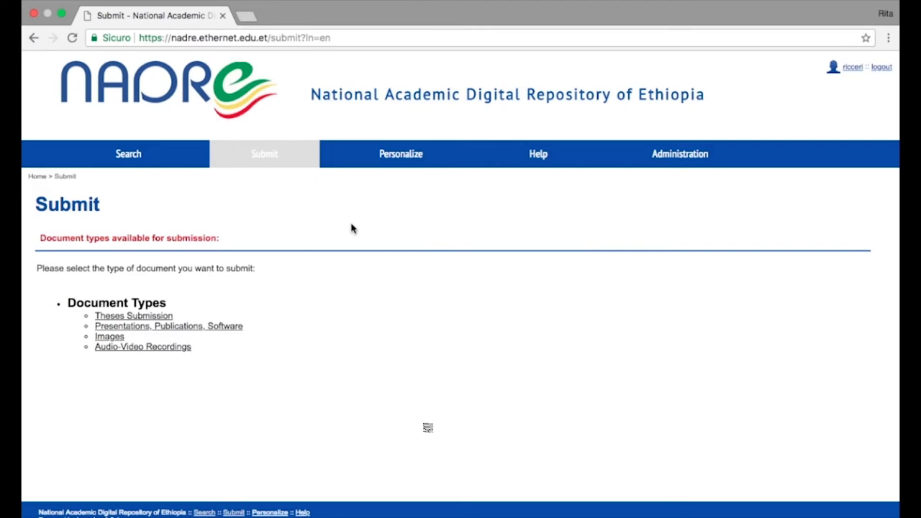
Start a new Images NADRE record and reserve a DOI for it
{"action": "left_click", "coordinate": [109, 336]}
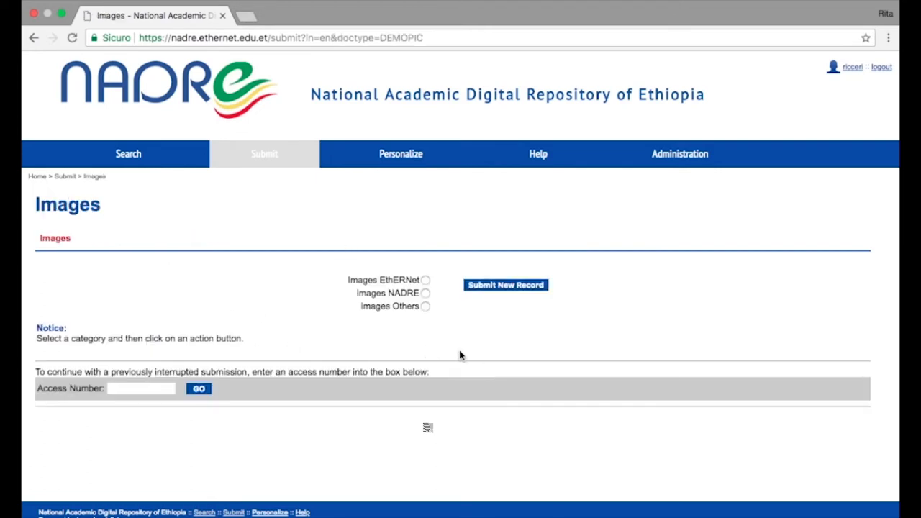
{"action": "left_click", "coordinate": [425, 294]}
{"action": "left_click", "coordinate": [517, 286]}
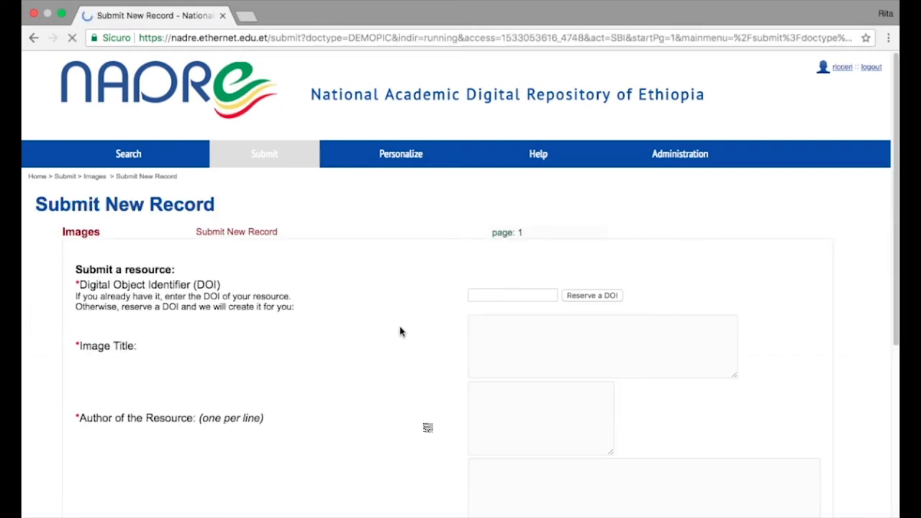
{"action": "scroll", "coordinate": [838, 331], "scroll_direction": "down", "scroll_amount": 1}
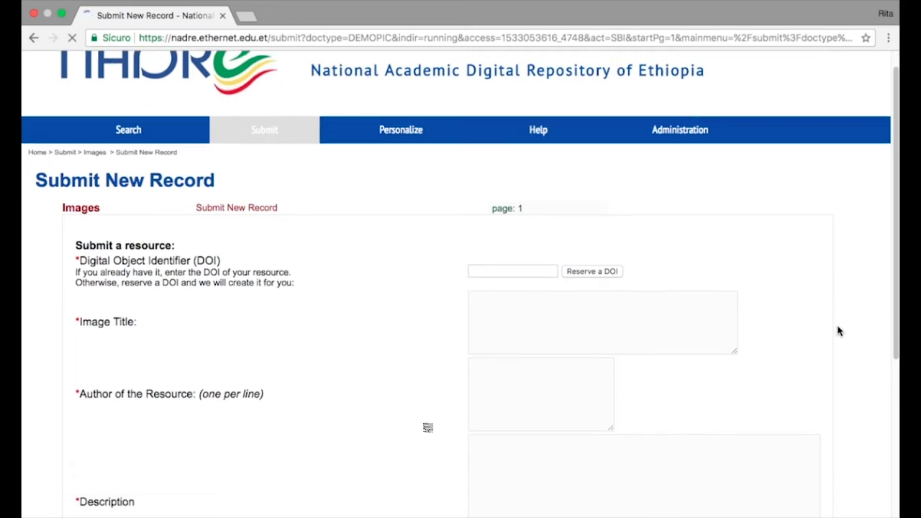
{"action": "scroll", "coordinate": [839, 331], "scroll_direction": "down", "scroll_amount": 3}
{"action": "left_click", "coordinate": [603, 163]}
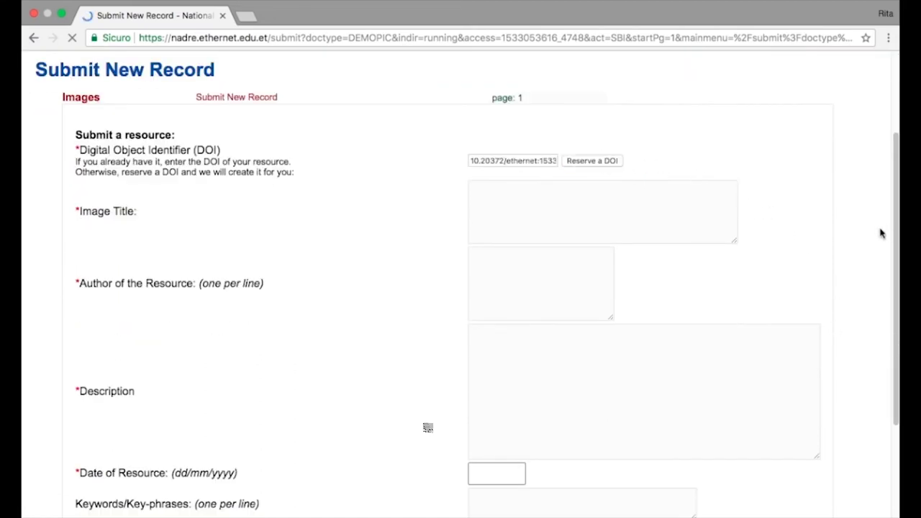
Enter the title 'title', the author's name and the description 'description'
{"action": "left_click", "coordinate": [623, 205]}
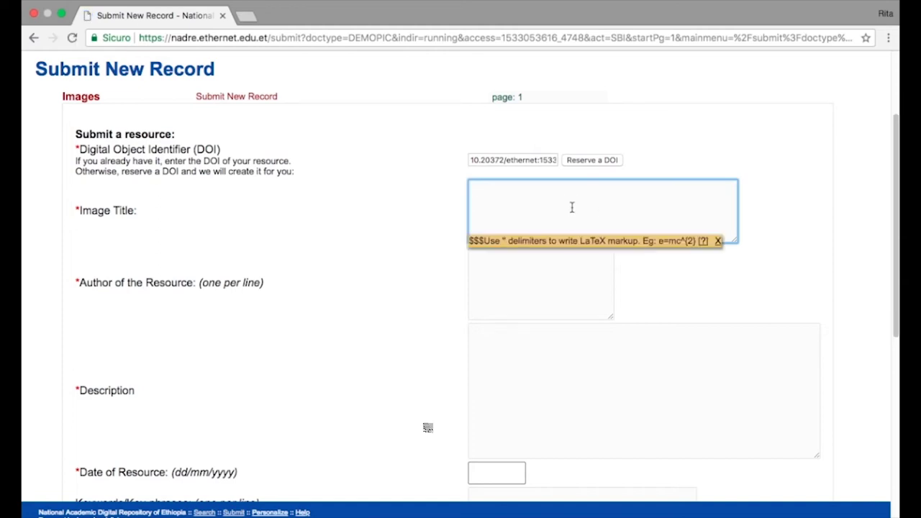
{"action": "type", "text": "title"}
{"action": "key", "text": "Tab"}
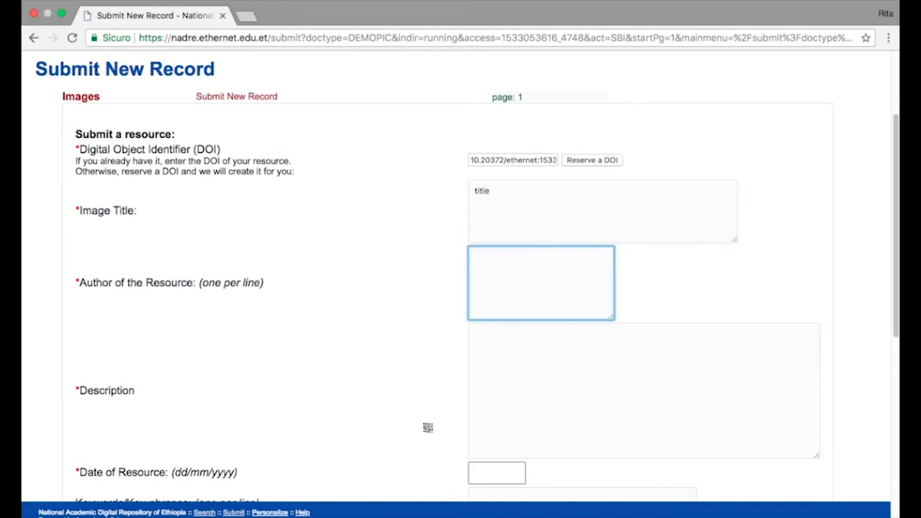
{"action": "left_click", "coordinate": [732, 353]}
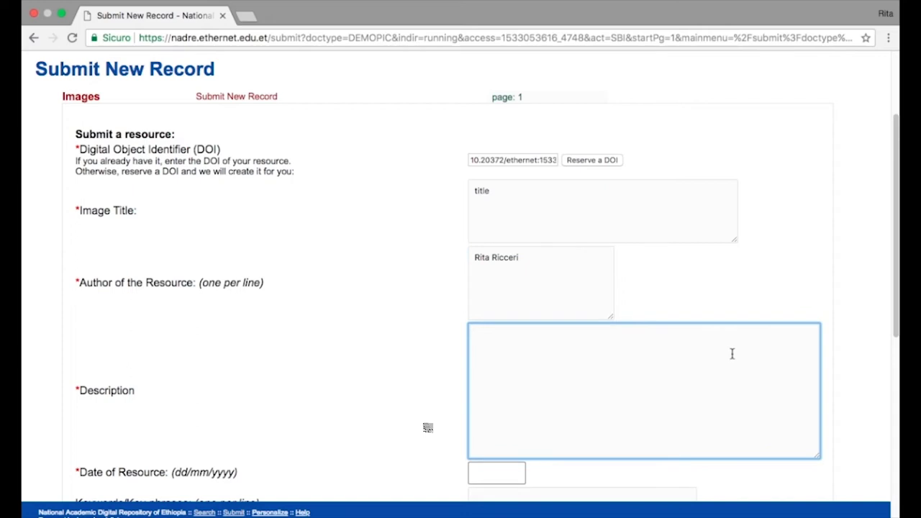
{"action": "type", "text": "description"}
Set the date to 30/07/2018 and add keywords photo, people, science and country
{"action": "scroll", "coordinate": [575, 431], "scroll_direction": "down", "scroll_amount": 2}
{"action": "left_click", "coordinate": [519, 417]}
{"action": "type", "text": "30/07/2018"}
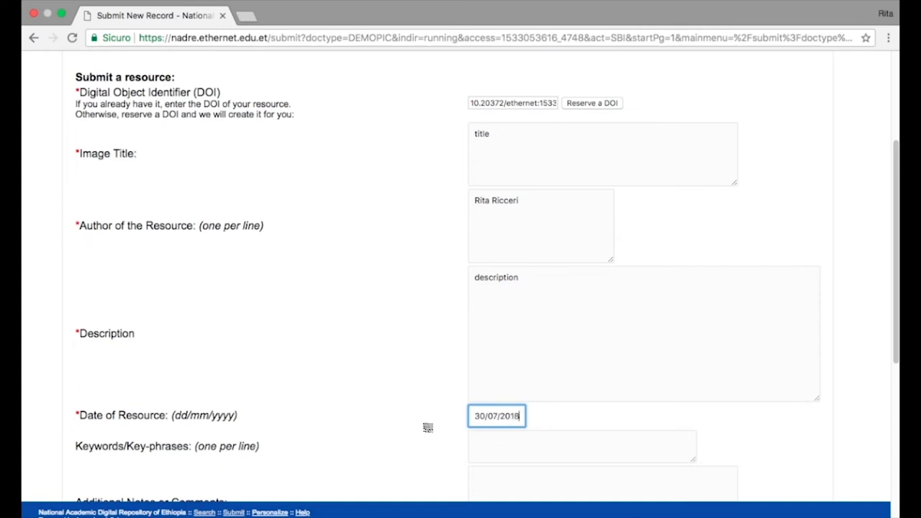
{"action": "scroll", "coordinate": [623, 411], "scroll_direction": "down", "scroll_amount": 1}
{"action": "left_click", "coordinate": [571, 417]}
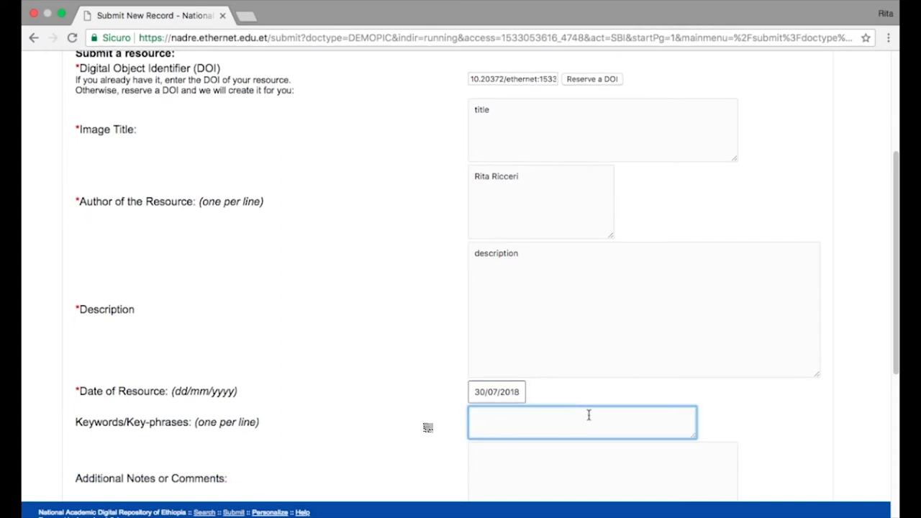
{"action": "type", "text": "photo"}
{"action": "key", "text": "Return"}
{"action": "type", "text": "people"}
{"action": "key", "text": "Return"}
{"action": "type", "text": "science"}
{"action": "key", "text": "Return"}
{"action": "type", "text": "country"}
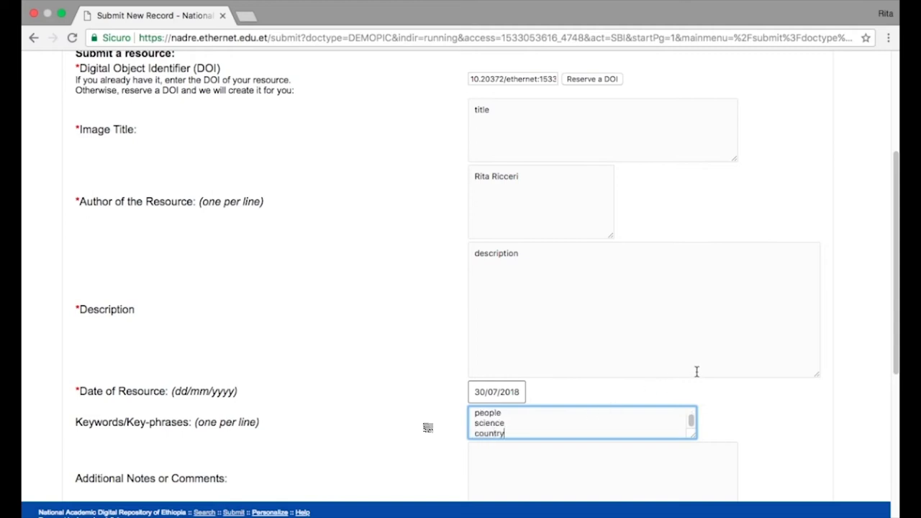
{"action": "scroll", "coordinate": [695, 372], "scroll_direction": "down", "scroll_amount": 5}
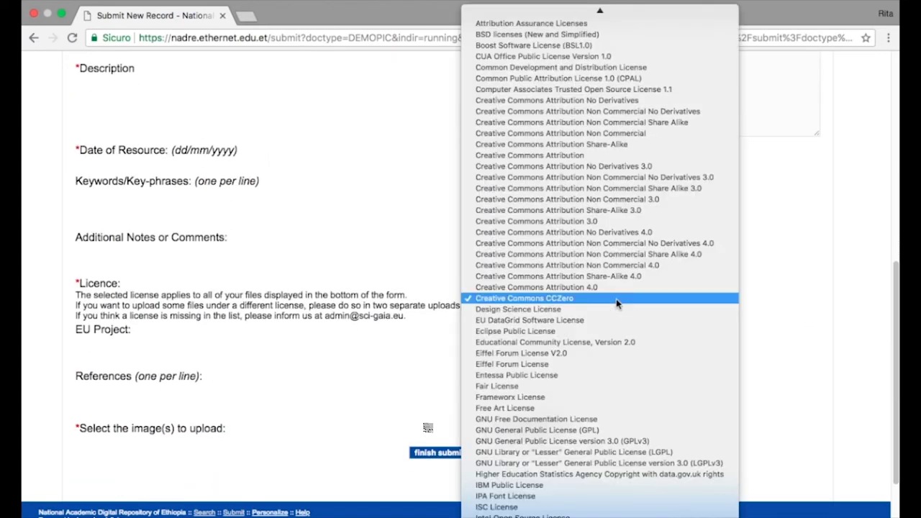
Set the licence to Creative Commons Attribution 4.0 and upload IMG_8691.jpg as the image
{"action": "left_click", "coordinate": [615, 297]}
{"action": "left_click", "coordinate": [615, 286]}
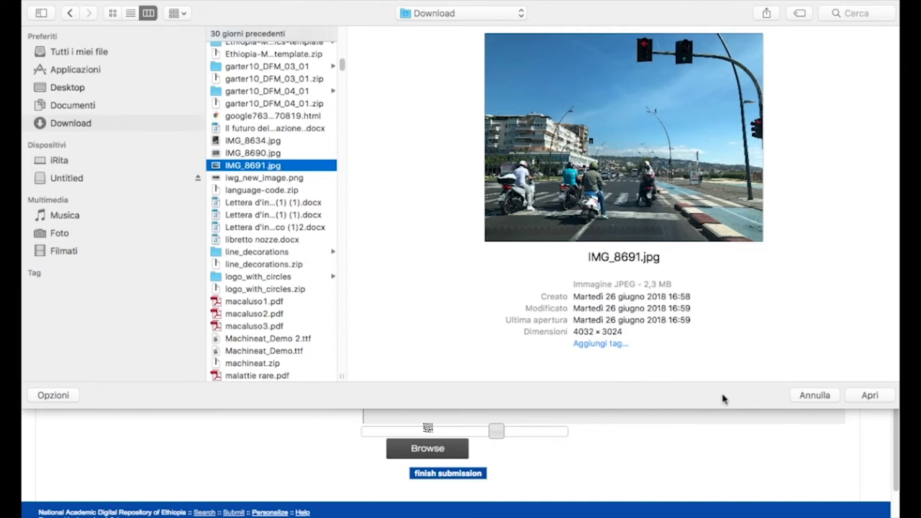
{"action": "left_click", "coordinate": [878, 396]}
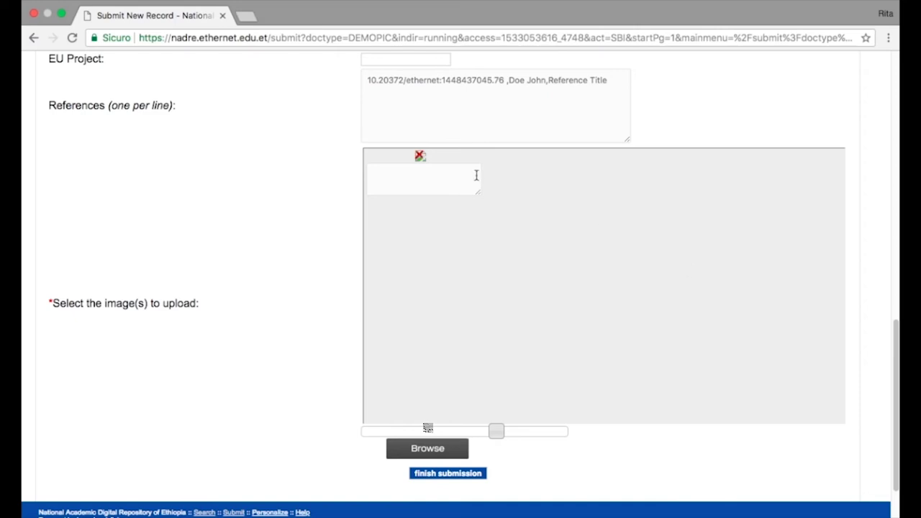
Enlarge the image caption box and submit the finished image record
{"action": "left_click_drag", "start_coordinate": [480, 194], "coordinate": [826, 407]}
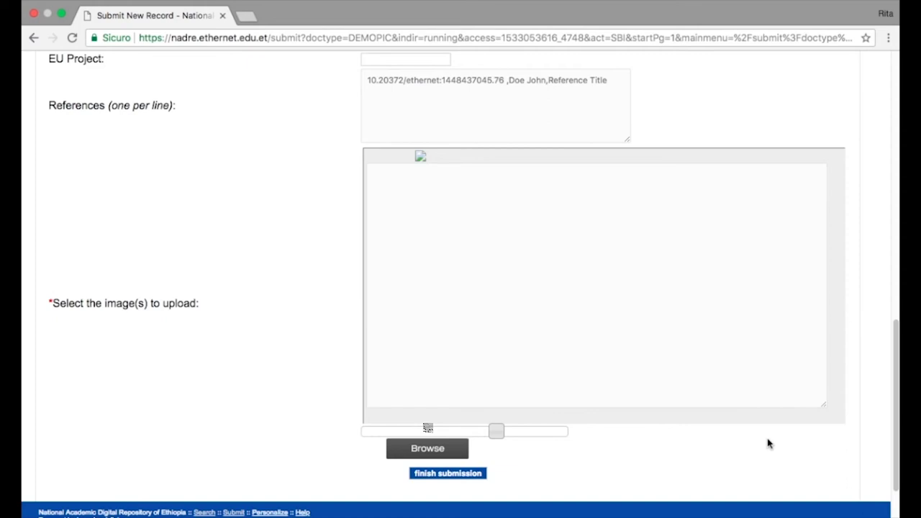
{"action": "left_click", "coordinate": [827, 382]}
{"action": "left_click", "coordinate": [474, 475]}
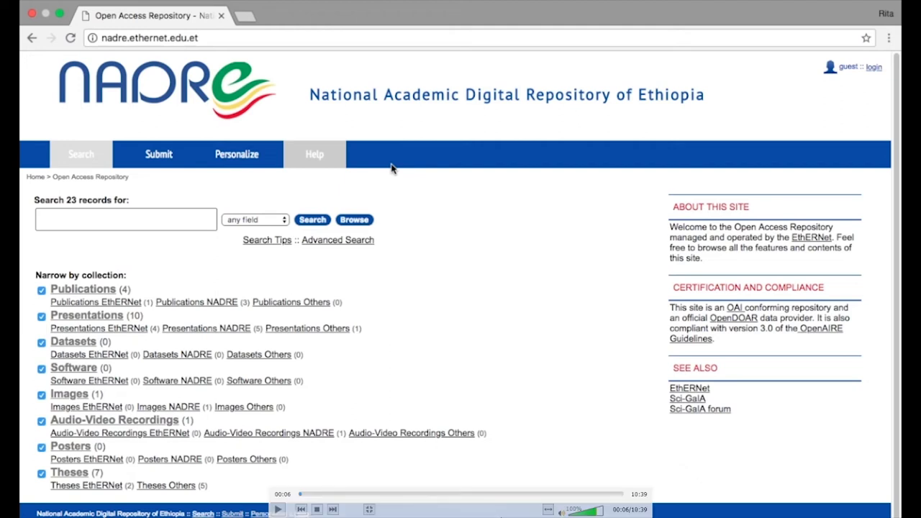
Choose to sign in through the IDPOPEN identity provider
{"action": "left_click", "coordinate": [278, 508]}
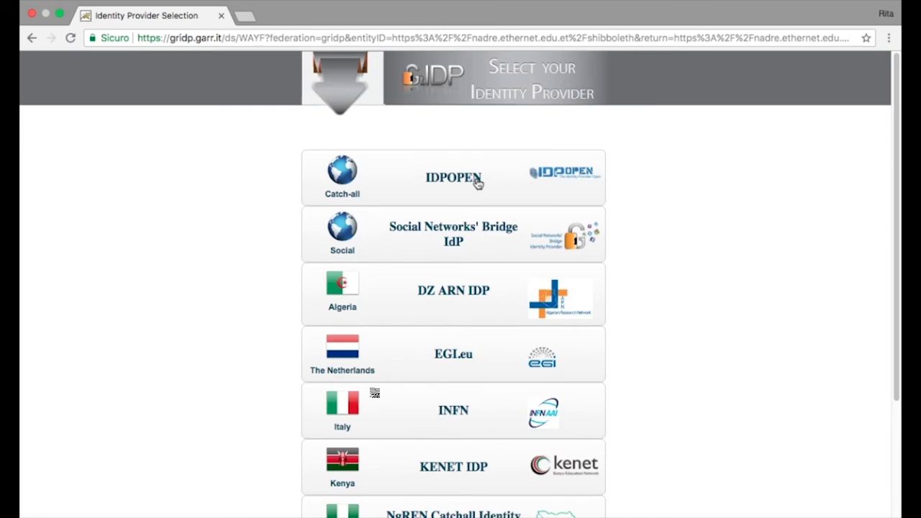
{"action": "scroll", "coordinate": [477, 184], "scroll_direction": "down", "scroll_amount": 3}
{"action": "scroll", "coordinate": [477, 184], "scroll_direction": "up", "scroll_amount": 2}
{"action": "scroll", "coordinate": [477, 184], "scroll_direction": "down", "scroll_amount": 5}
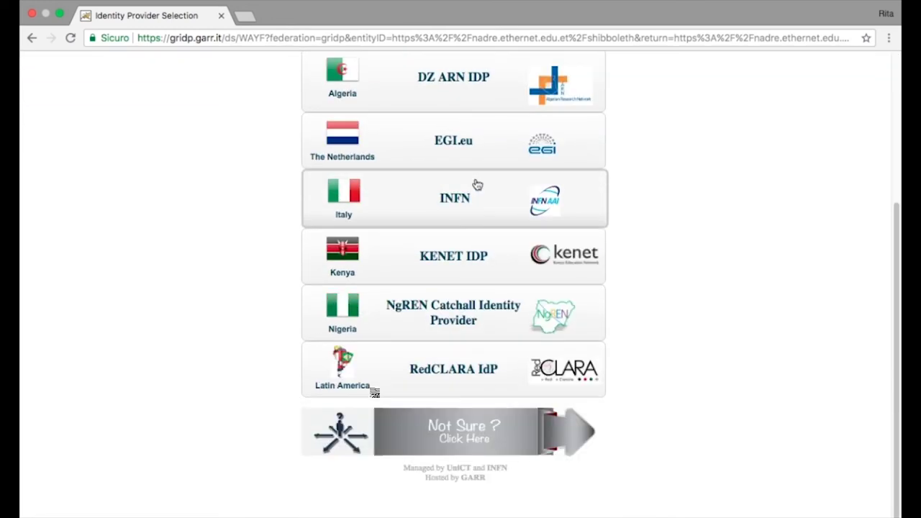
{"action": "scroll", "coordinate": [477, 184], "scroll_direction": "up", "scroll_amount": 5}
{"action": "left_click", "coordinate": [429, 187]}
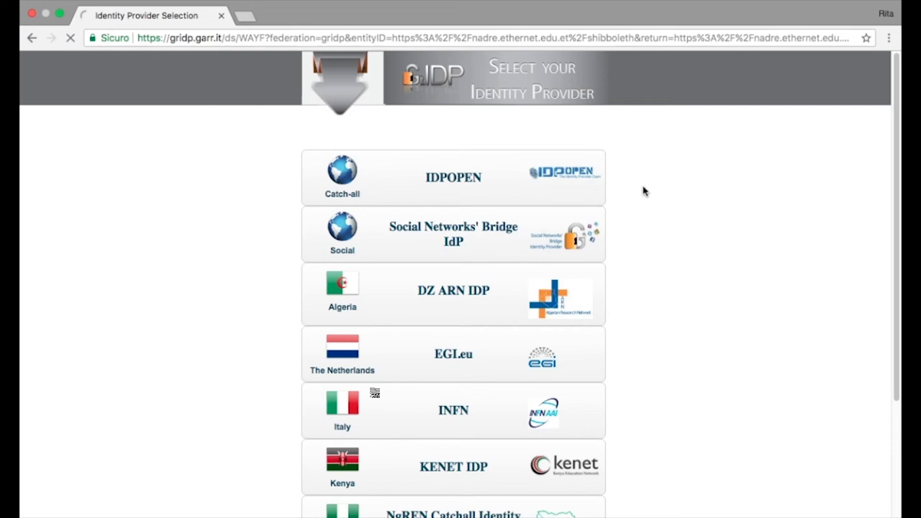
Accept the saved username suggestion and enter the account password
{"action": "left_click", "coordinate": [318, 207]}
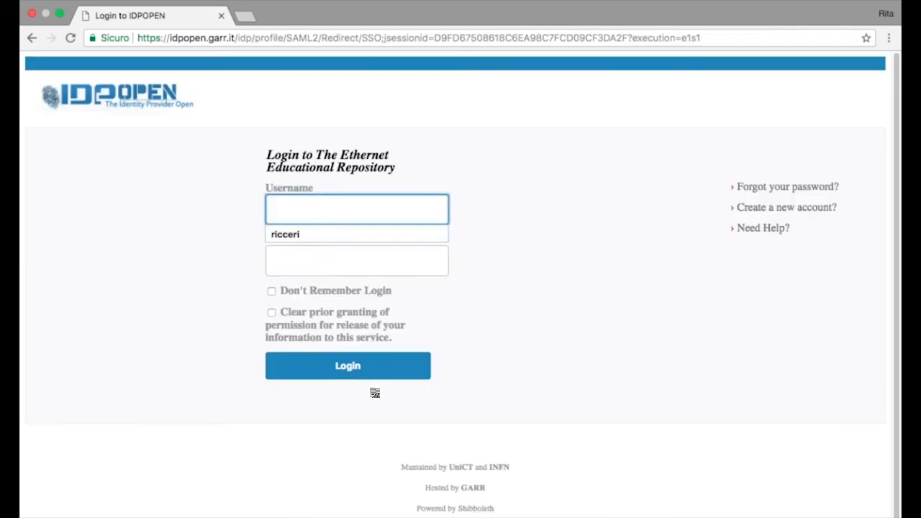
{"action": "key", "text": "Down"}
{"action": "key", "text": "Tab"}
{"action": "type", "text": "•"}
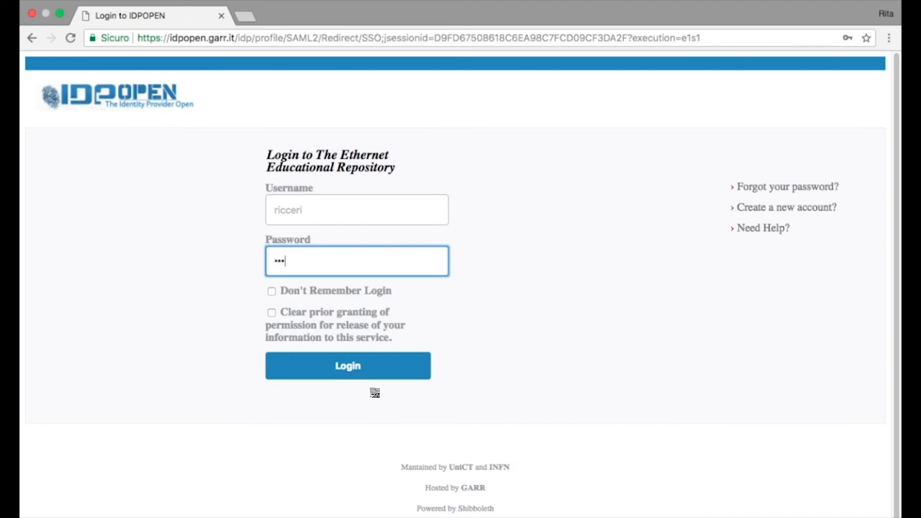
{"action": "type", "text": "•••••••"}
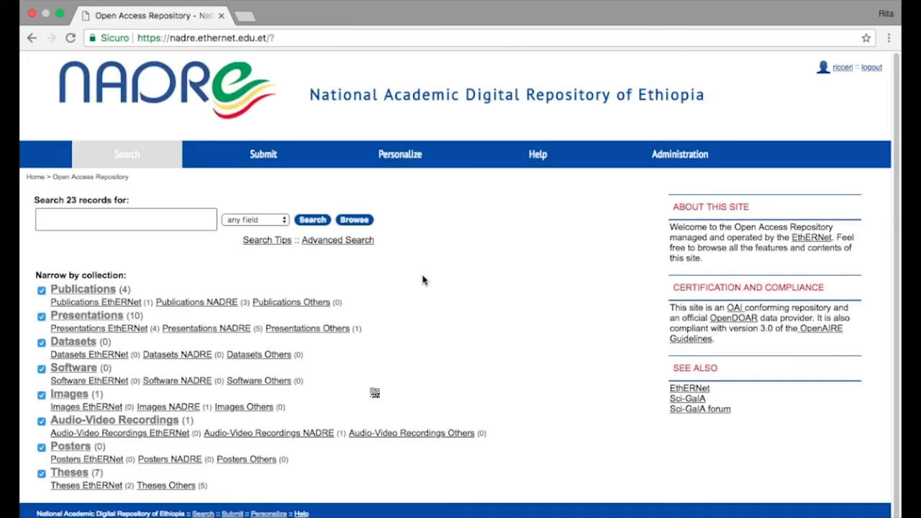
Start a new Audio-Video Recordings submission in the NADRE category
{"action": "left_click", "coordinate": [270, 159]}
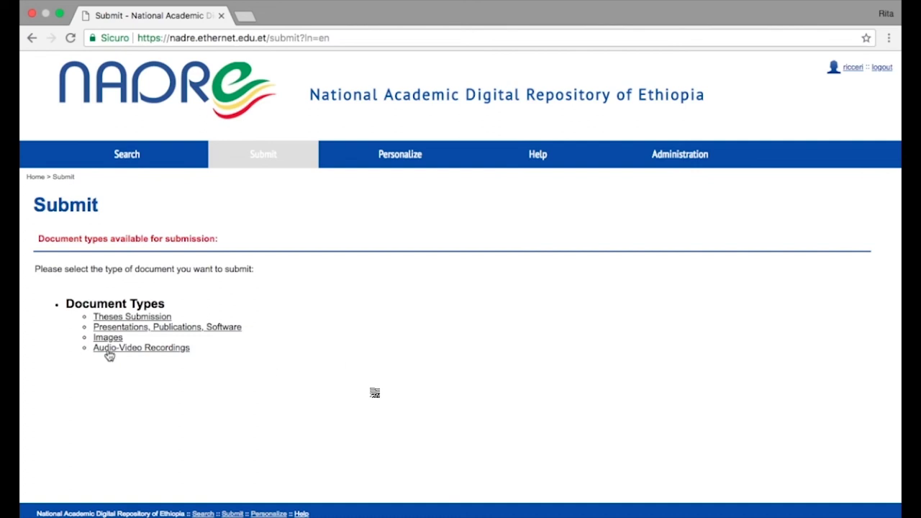
{"action": "left_click", "coordinate": [154, 355]}
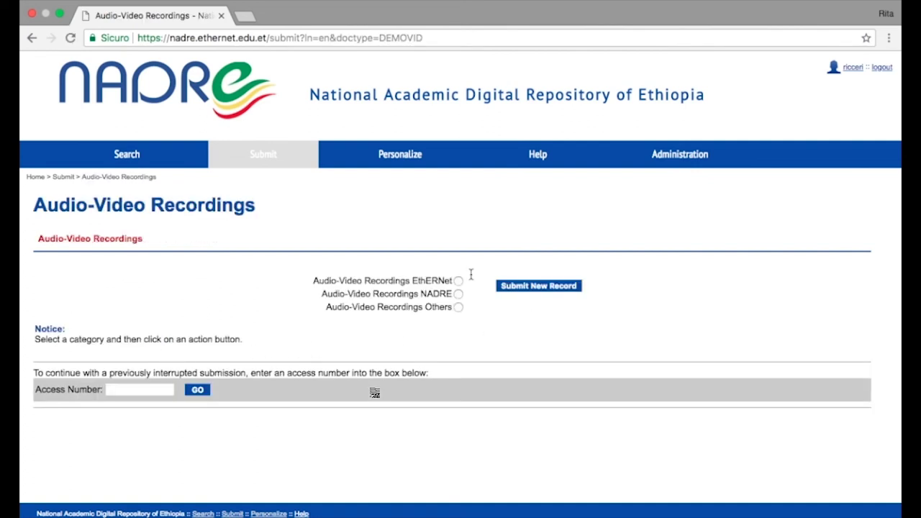
{"action": "left_click", "coordinate": [467, 295]}
{"action": "left_click", "coordinate": [458, 294]}
{"action": "left_click", "coordinate": [523, 288]}
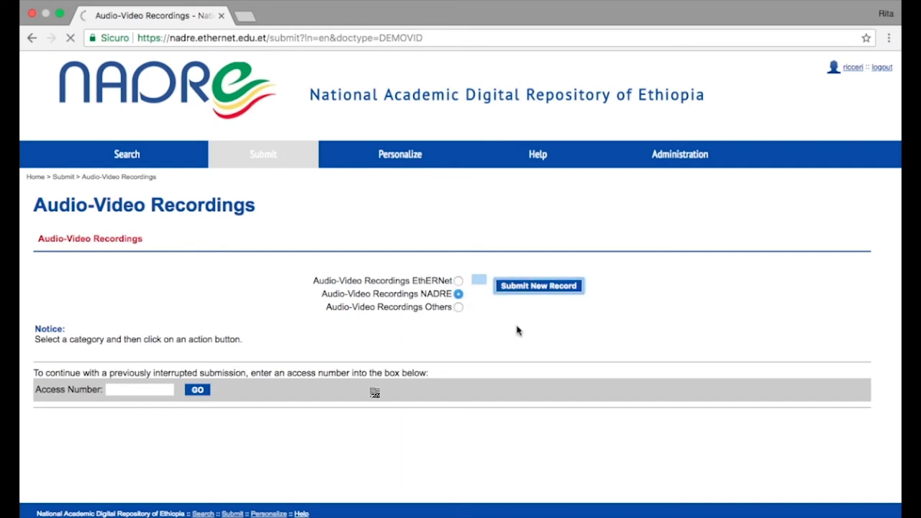
{"action": "scroll", "coordinate": [738, 323], "scroll_direction": "down", "scroll_amount": 10}
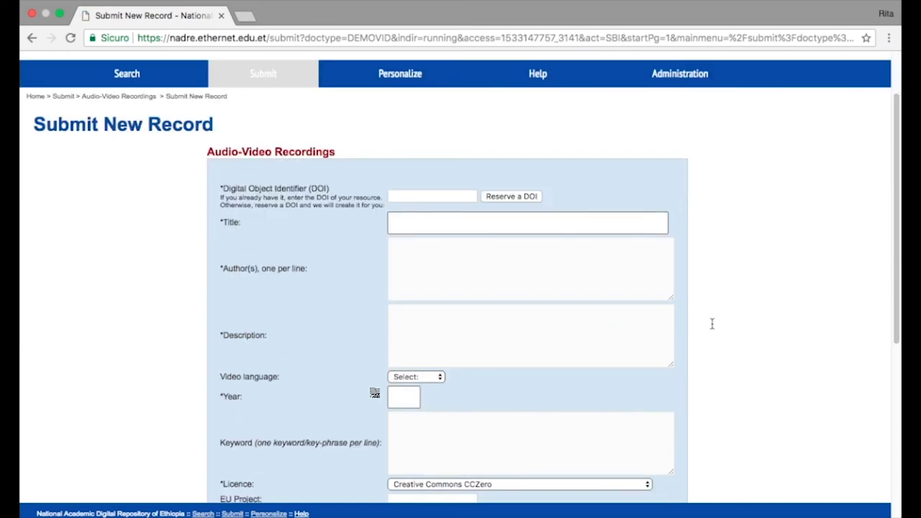
{"action": "scroll", "coordinate": [761, 333], "scroll_direction": "up", "scroll_amount": 10}
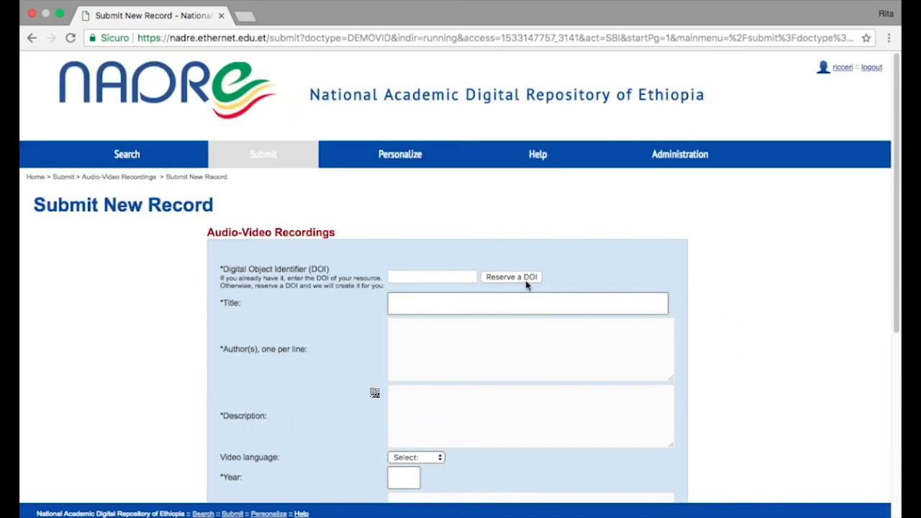
Reserve a DOI for the record and give it the title 'video upload'
{"action": "left_click", "coordinate": [529, 282]}
{"action": "left_click", "coordinate": [585, 306]}
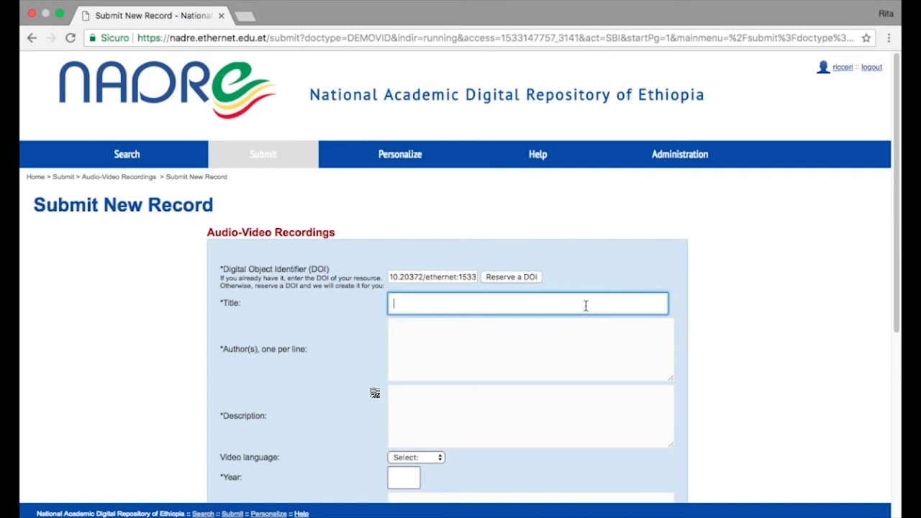
{"action": "type", "text": "u"}
{"action": "type", "text": "ploa"}
{"action": "type", "text": "video"}
{"action": "scroll", "coordinate": [546, 320], "scroll_direction": "down", "scroll_amount": 1}
Enter the author's full name and the description 'Test upload - description'
{"action": "left_click", "coordinate": [501, 321]}
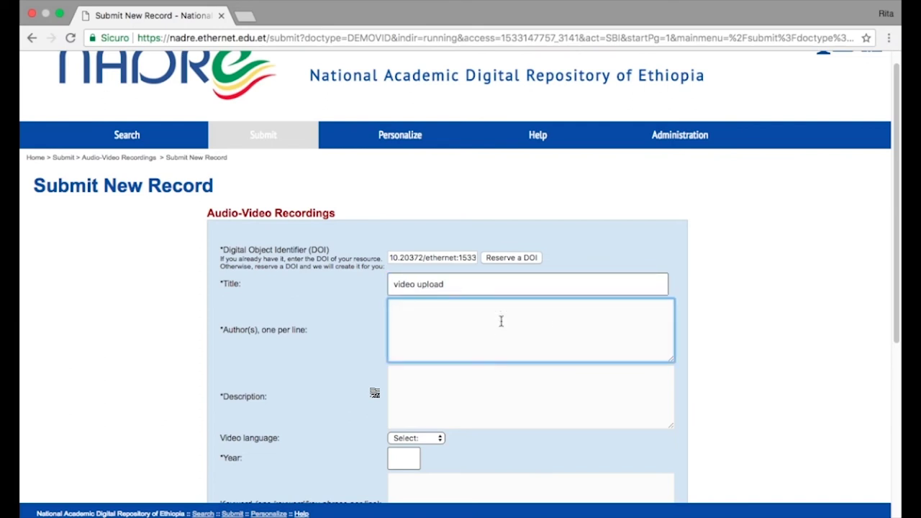
{"action": "key", "text": "Tab"}
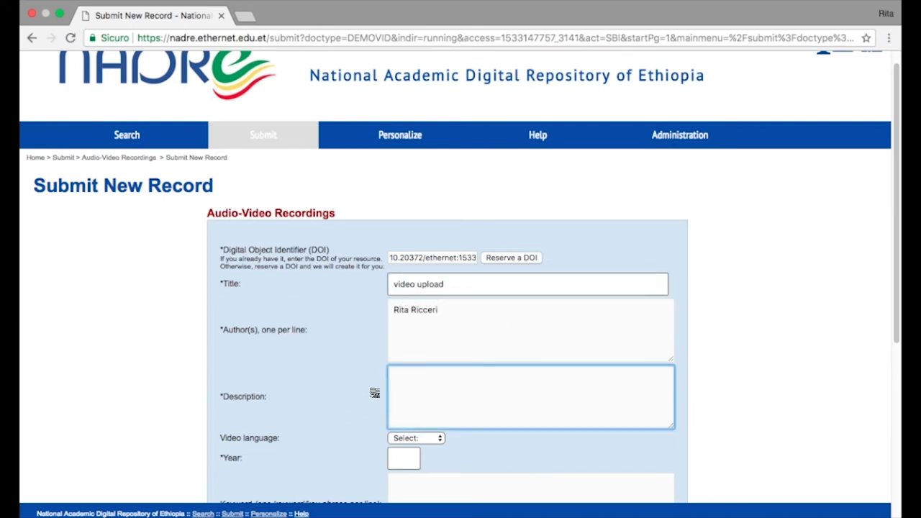
{"action": "type", "text": "Test upload - description"}
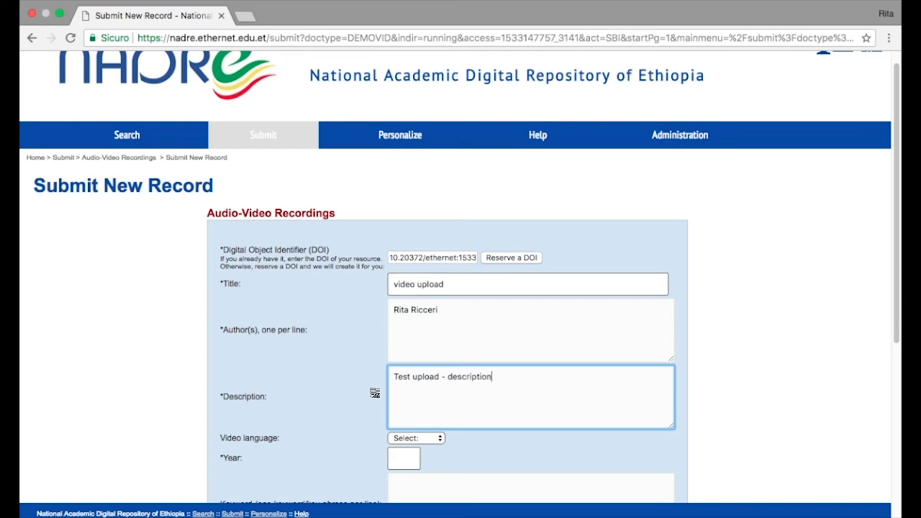
{"action": "scroll", "coordinate": [497, 325], "scroll_direction": "down", "scroll_amount": 4}
Set video language English, year 2018, and keywords NADRE, OPENDATA, ETHIOPIA, SCIENCE
{"action": "left_click", "coordinate": [439, 317]}
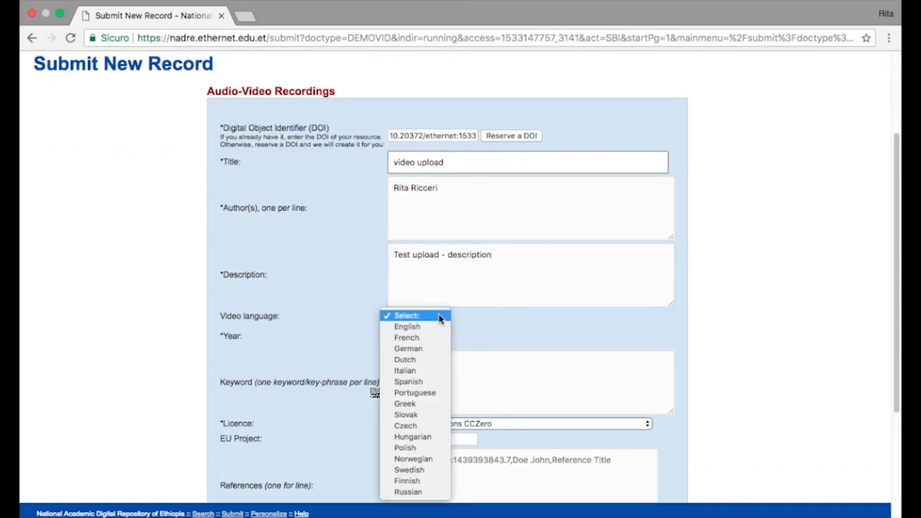
{"action": "left_click", "coordinate": [434, 333]}
{"action": "scroll", "coordinate": [515, 331], "scroll_direction": "down", "scroll_amount": 3}
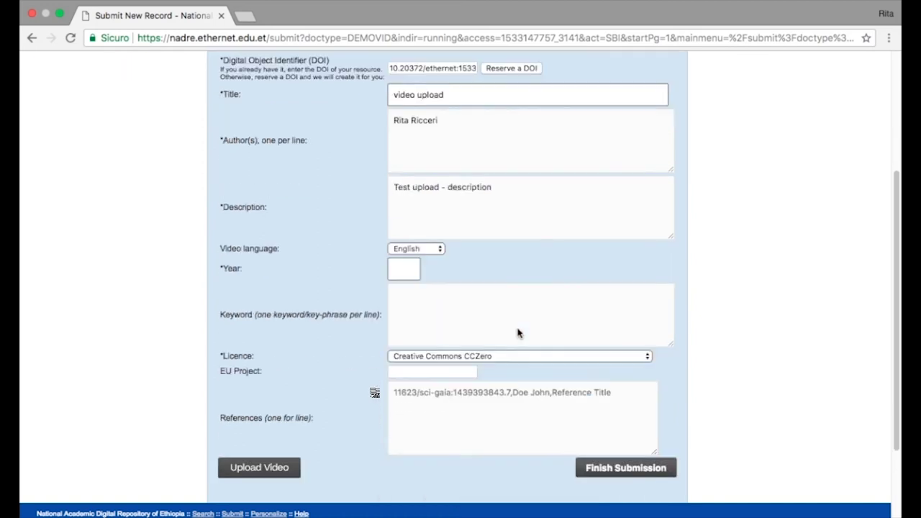
{"action": "left_click", "coordinate": [413, 229]}
{"action": "type", "text": "2018"}
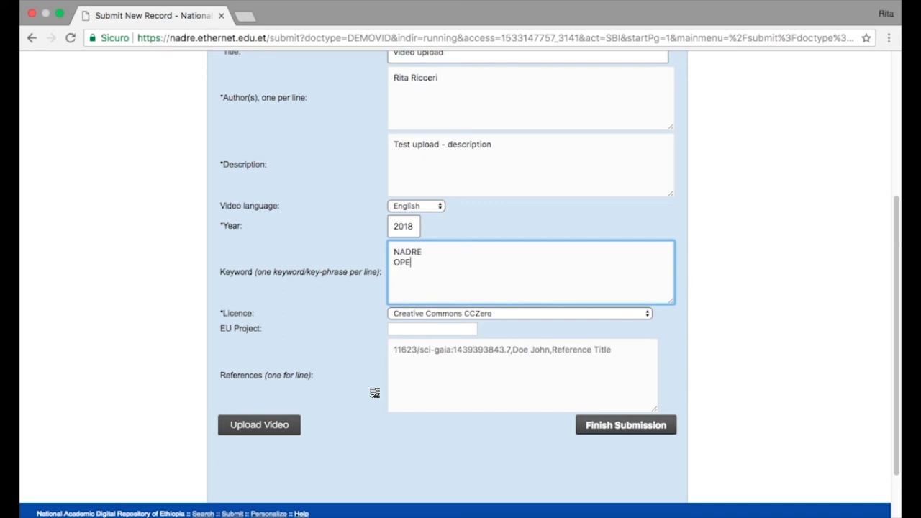
{"action": "type", "text": "ATA"}
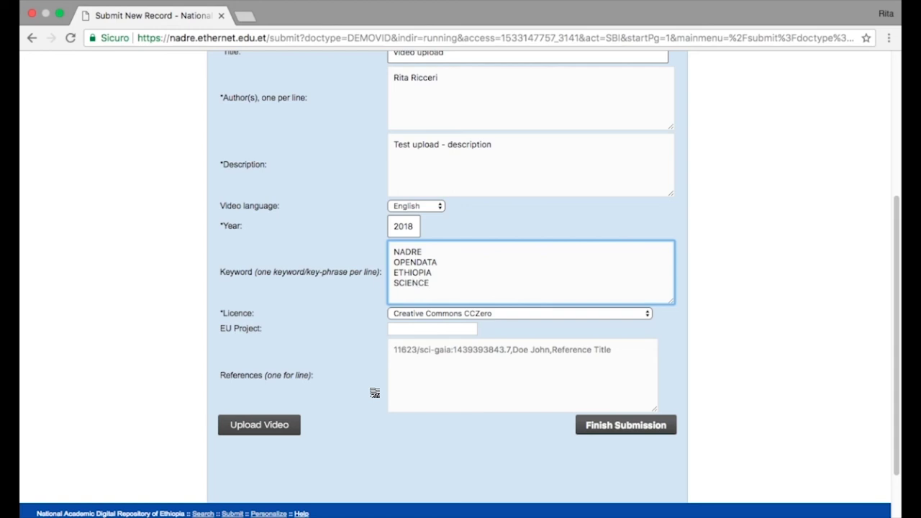
Choose the Creative Commons Attribution 4.0 licence for the record
{"action": "left_click", "coordinate": [458, 314]}
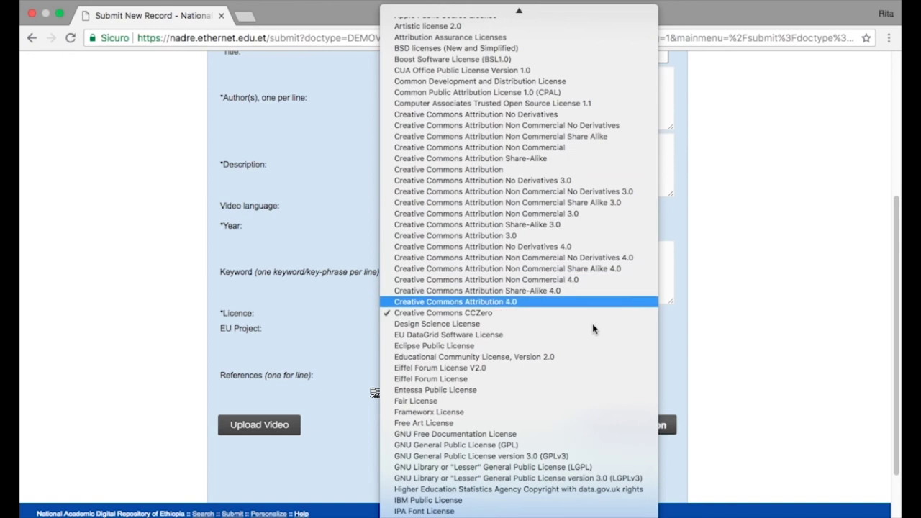
{"action": "left_click", "coordinate": [601, 301]}
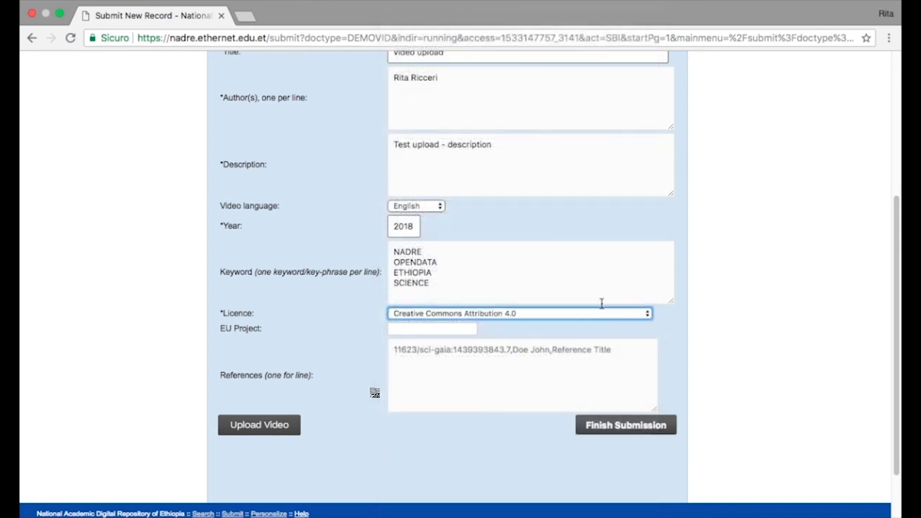
{"action": "left_click", "coordinate": [426, 371]}
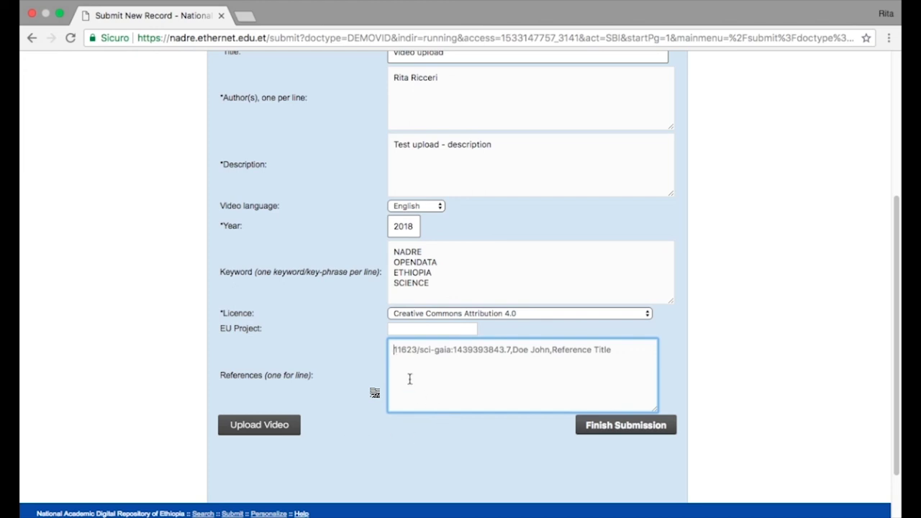
Upload the video file TITOLO.mp4 (1.5MB) to the record
{"action": "scroll", "coordinate": [346, 410], "scroll_direction": "down", "scroll_amount": 1}
{"action": "left_click", "coordinate": [265, 410]}
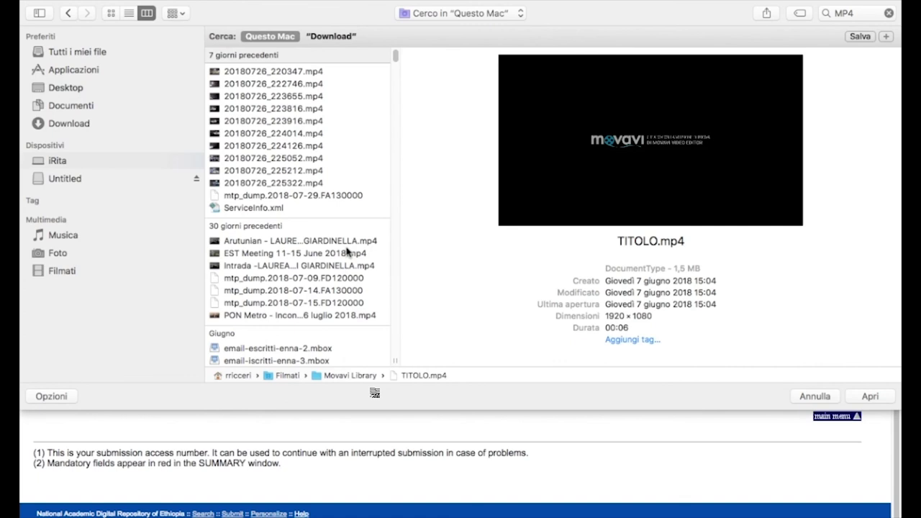
{"action": "left_click", "coordinate": [867, 397]}
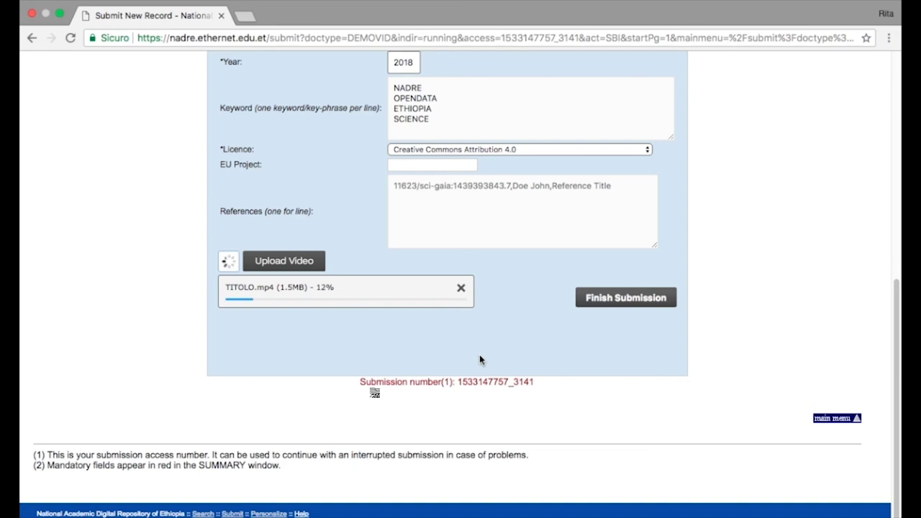
{"action": "scroll", "coordinate": [746, 372], "scroll_direction": "up", "scroll_amount": 1}
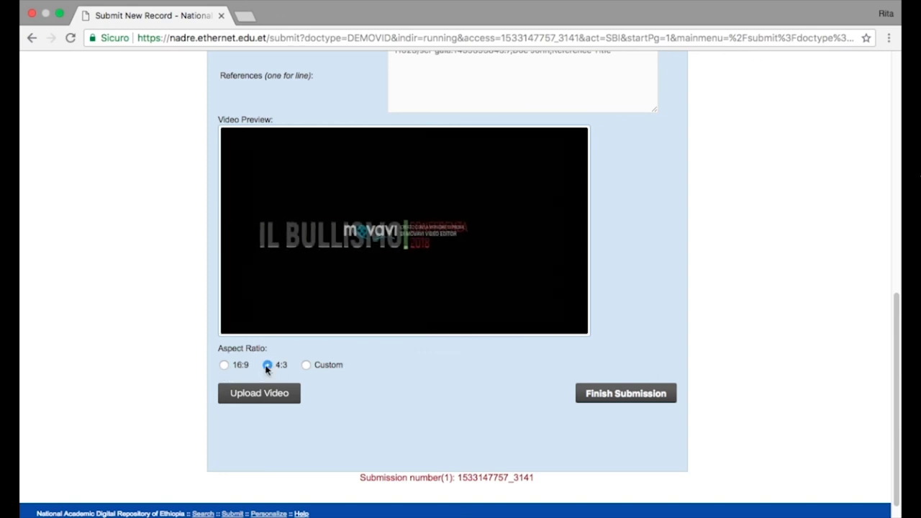
Set the aspect ratio to 16:9 and finish the submission as AVRNADRE-2018-005
{"action": "left_click", "coordinate": [306, 366]}
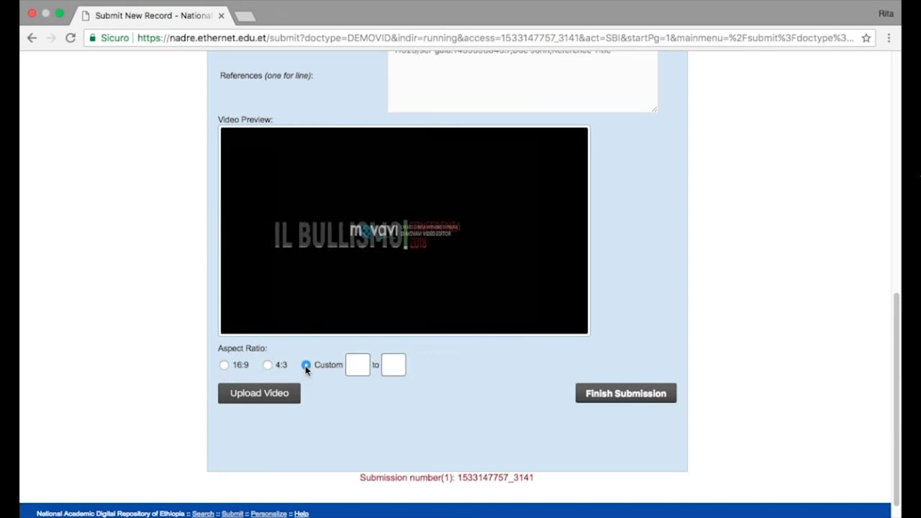
{"action": "left_click", "coordinate": [266, 365]}
{"action": "left_click", "coordinate": [224, 366]}
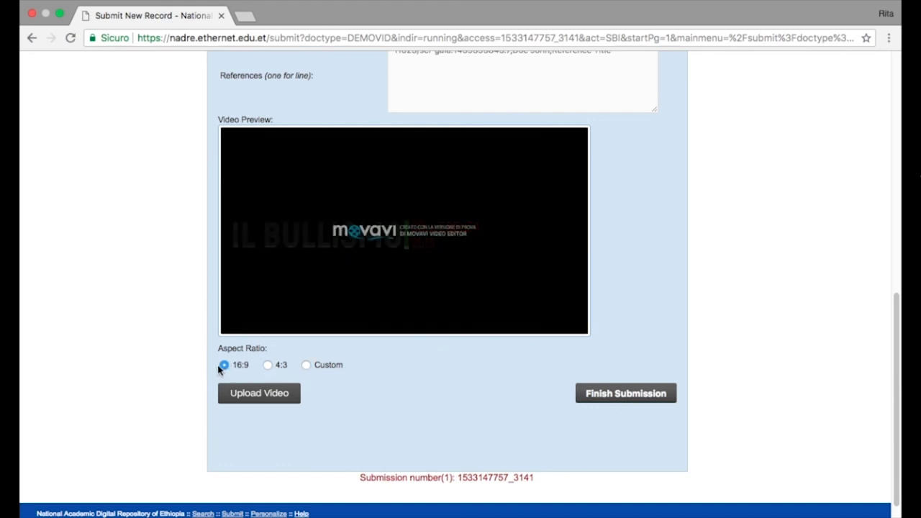
{"action": "left_click", "coordinate": [632, 402]}
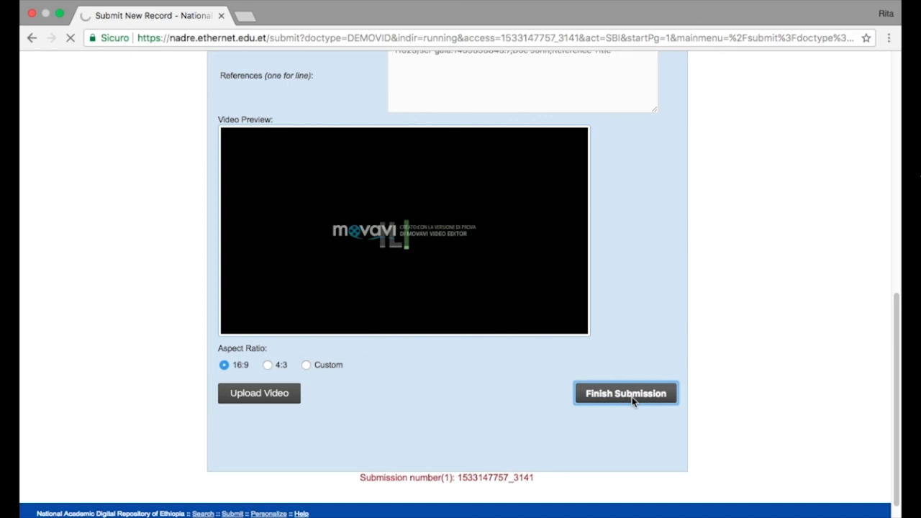
{"action": "scroll", "coordinate": [640, 392], "scroll_direction": "down", "scroll_amount": 2}
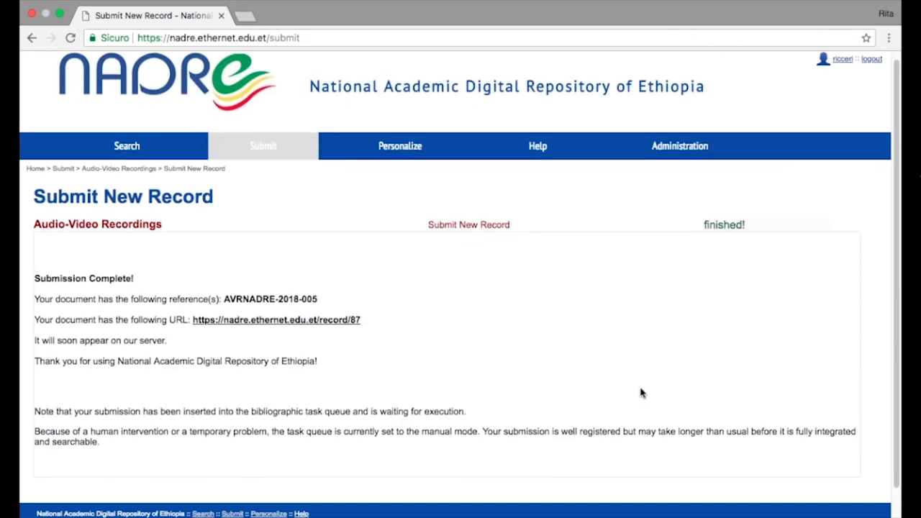